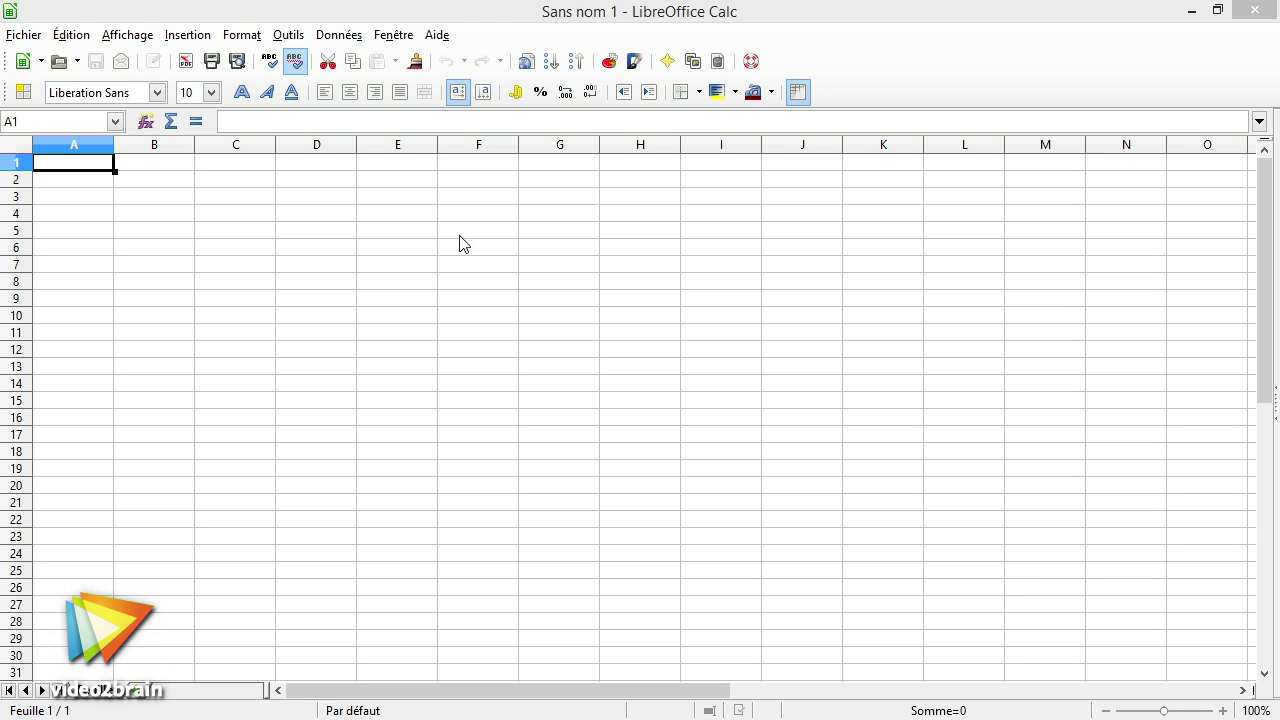
Set the Calc default number of sheets in a new document to 3, keeping the prefix Feuille
click(288, 34)
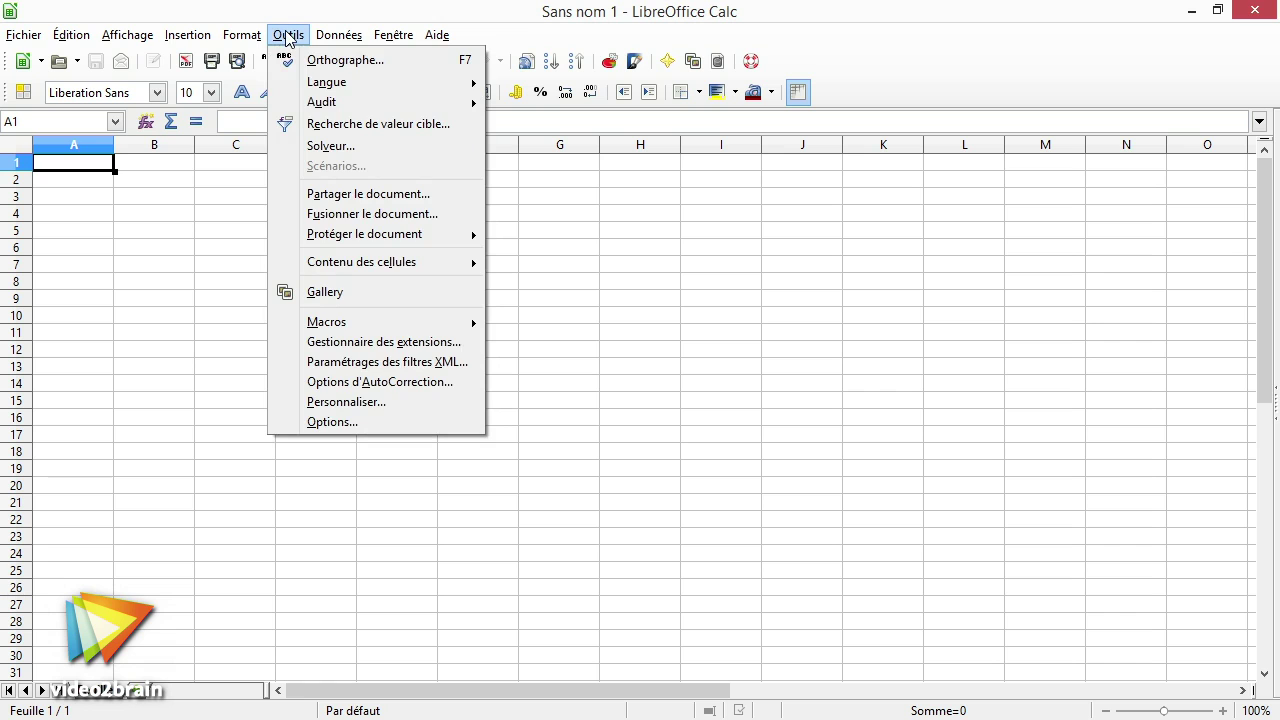
click(360, 424)
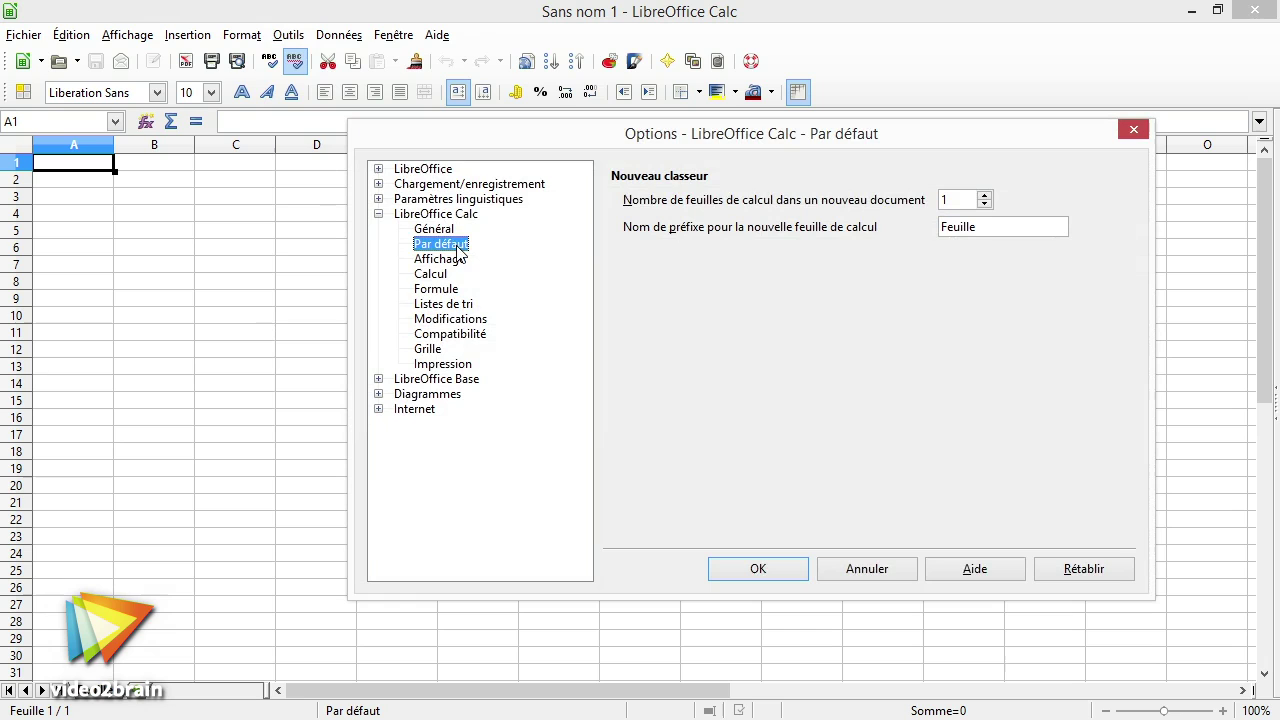
click(985, 197)
click(985, 197)
drag(1000, 227, 884, 230)
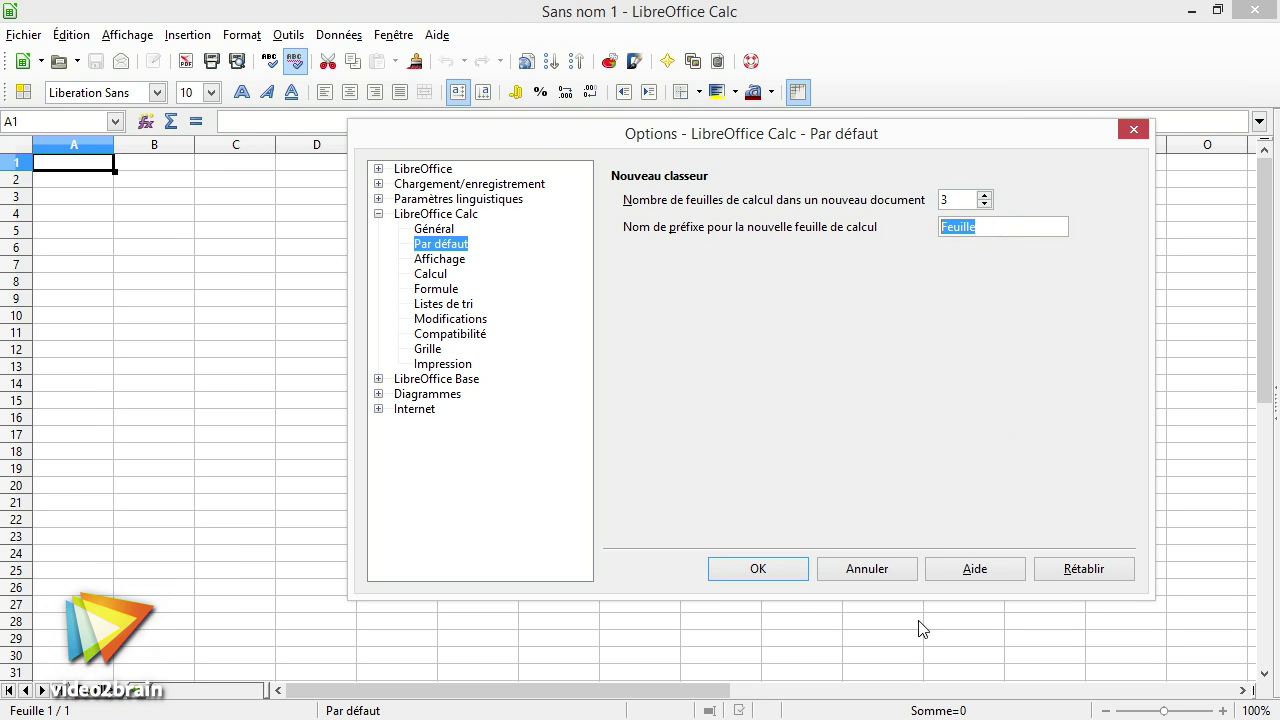
click(786, 571)
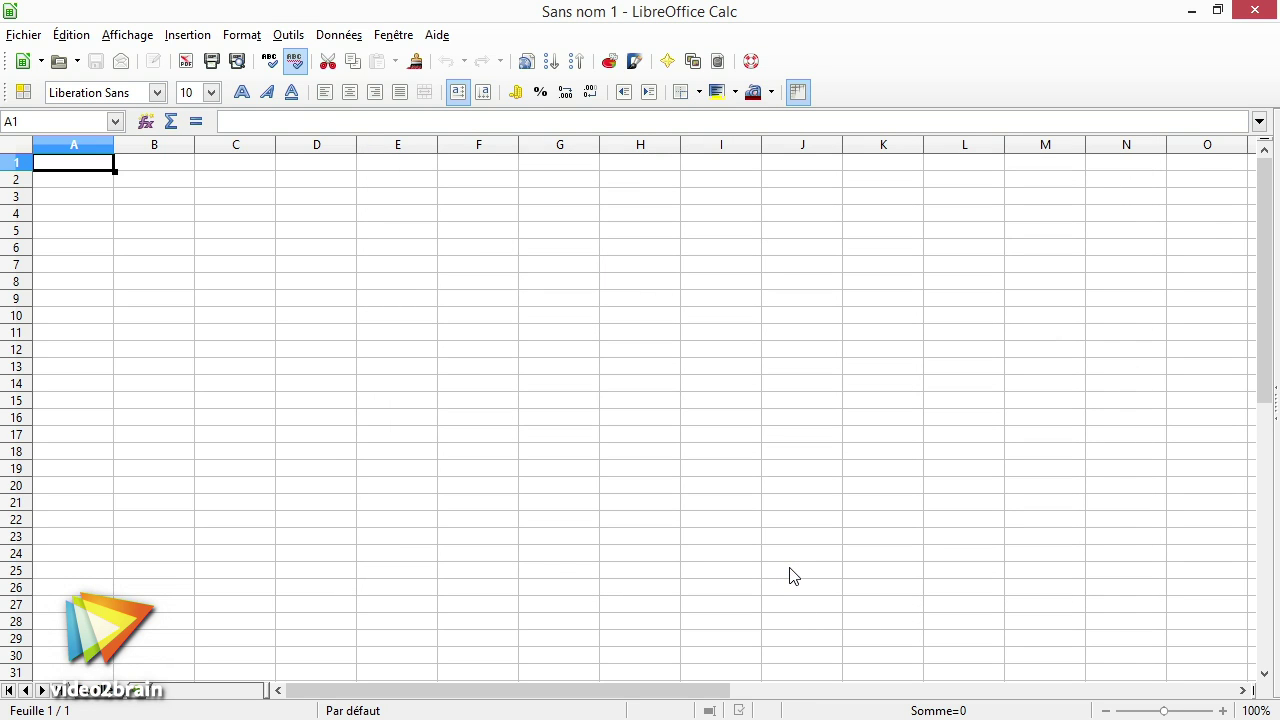
Create a new spreadsheet and add one more sheet after Feuille3
click(23, 63)
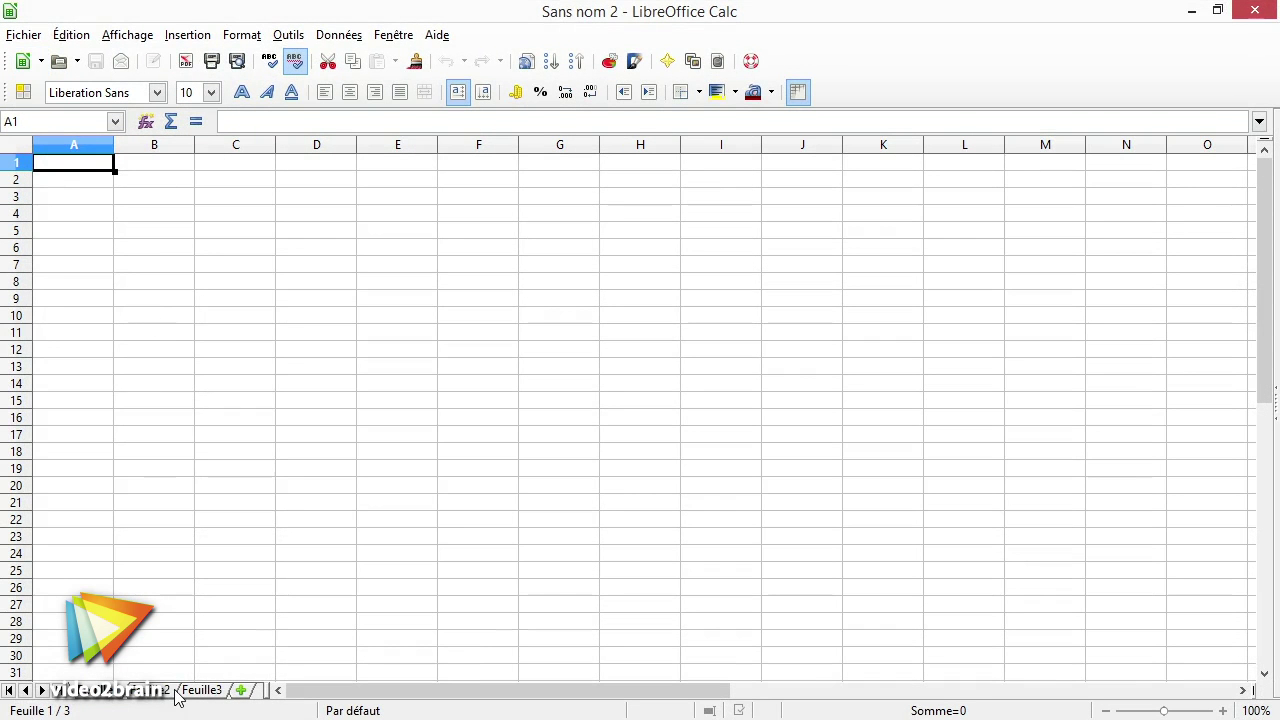
click(241, 690)
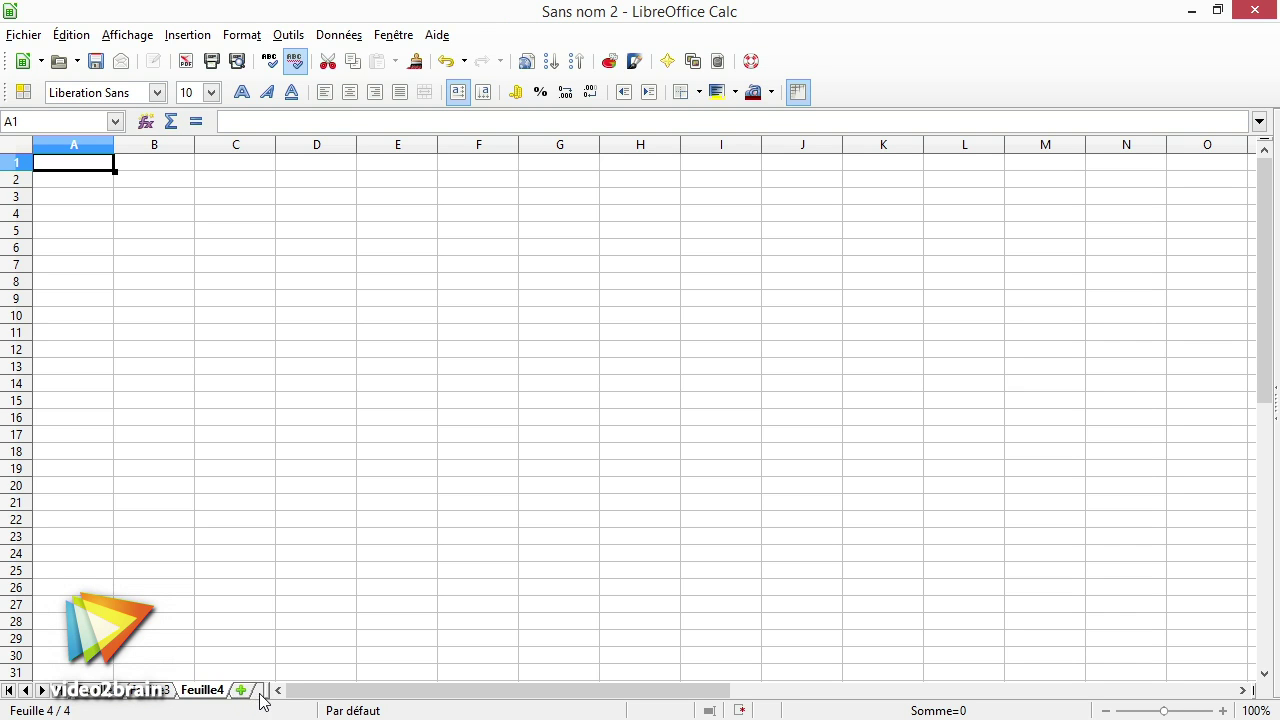
Insert four new sheets after the active sheet Feuille4 and widen the sheet tab area to show them all
right_click(259, 691)
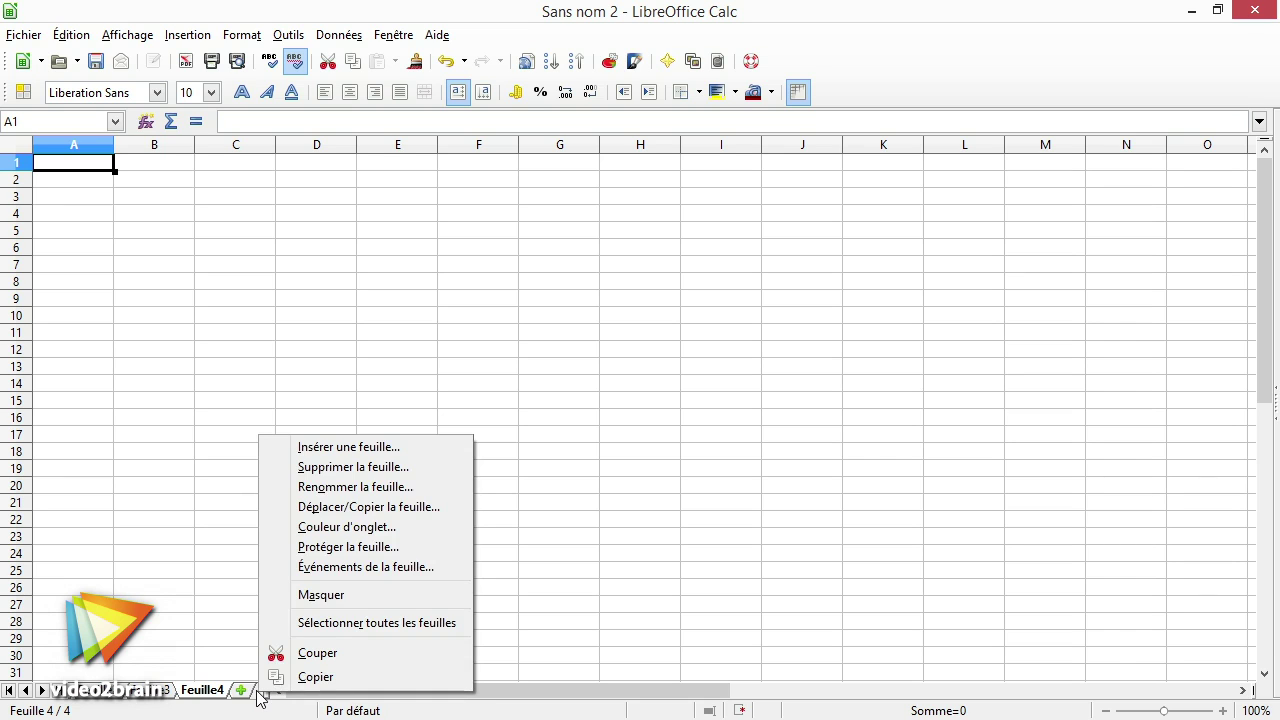
click(363, 449)
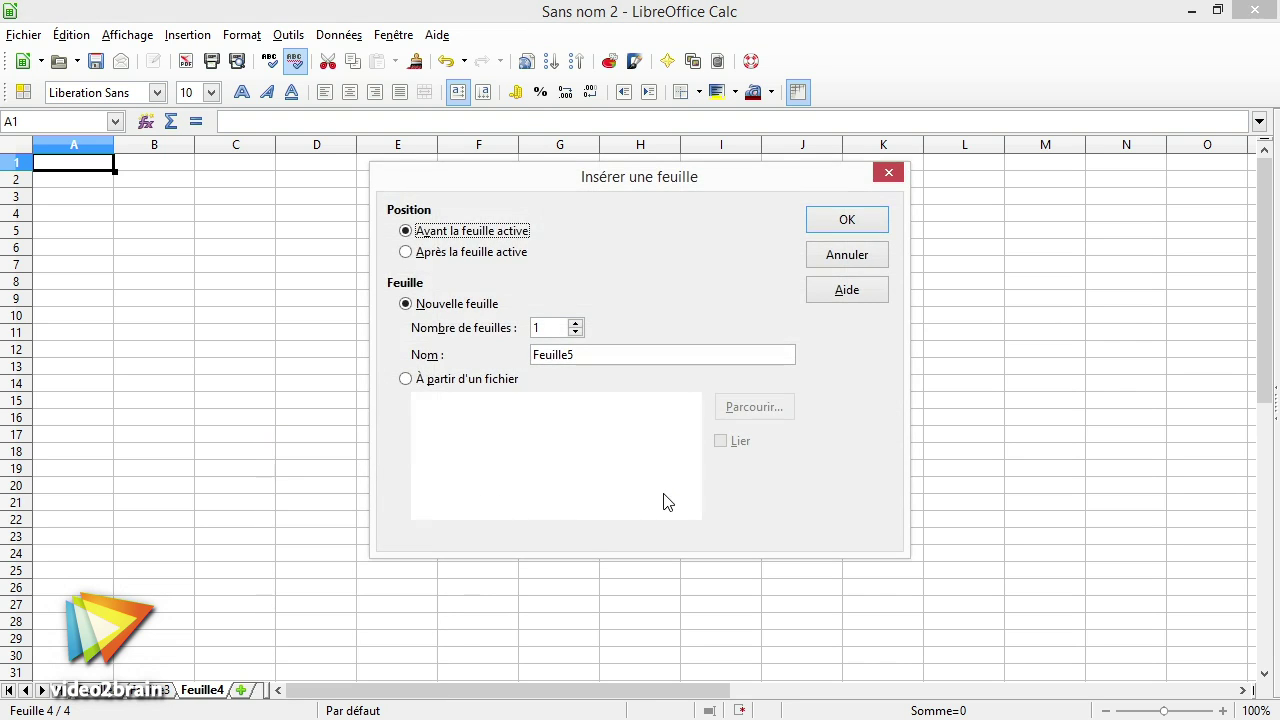
drag(593, 178, 591, 205)
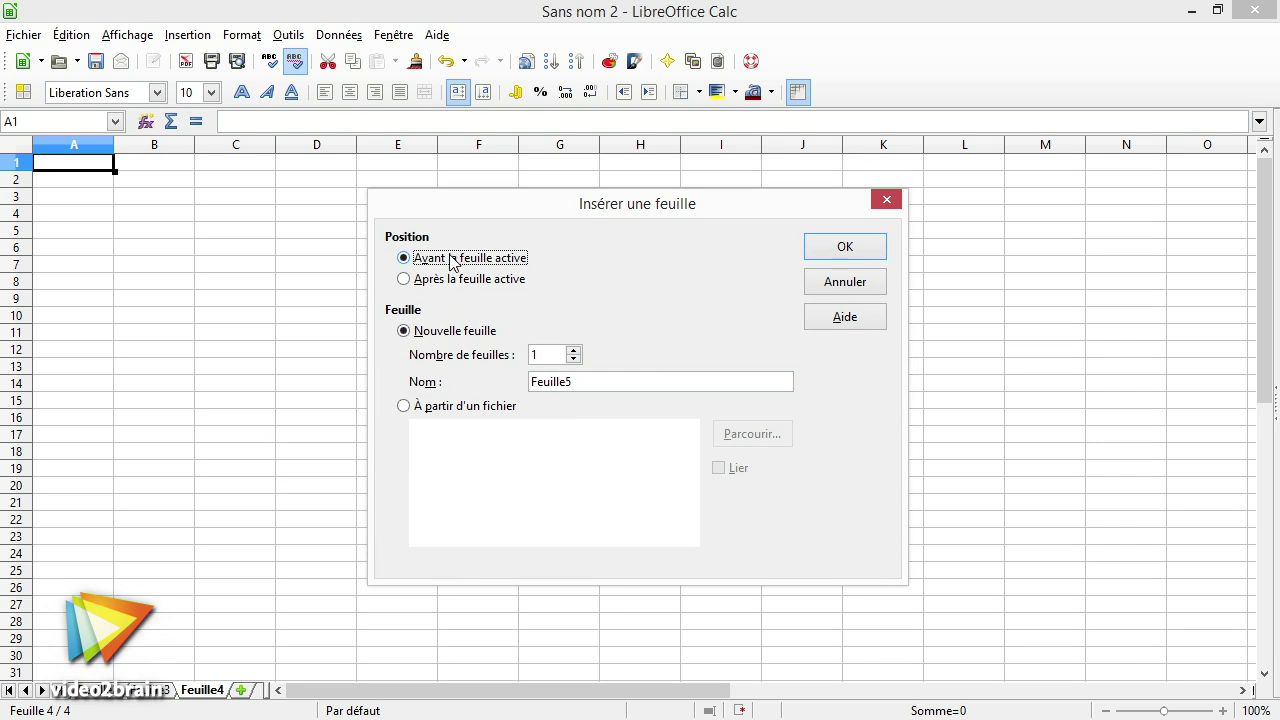
click(574, 350)
click(574, 350)
click(574, 350)
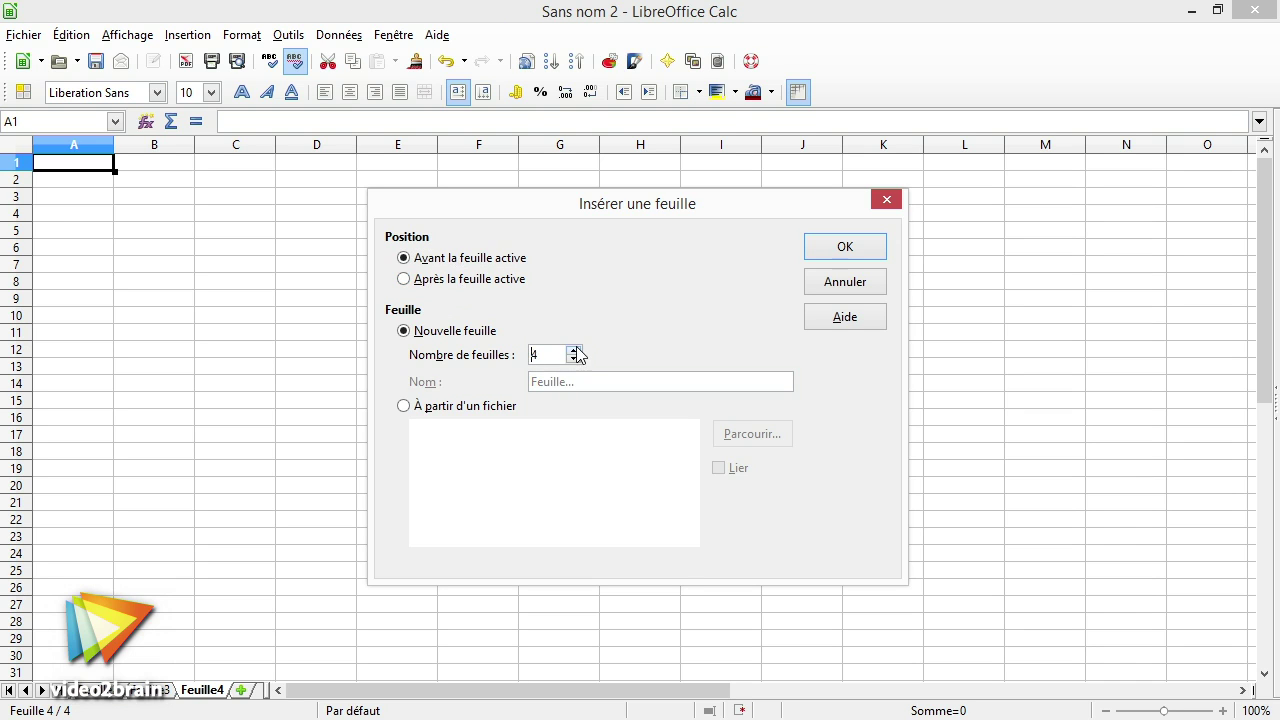
click(445, 283)
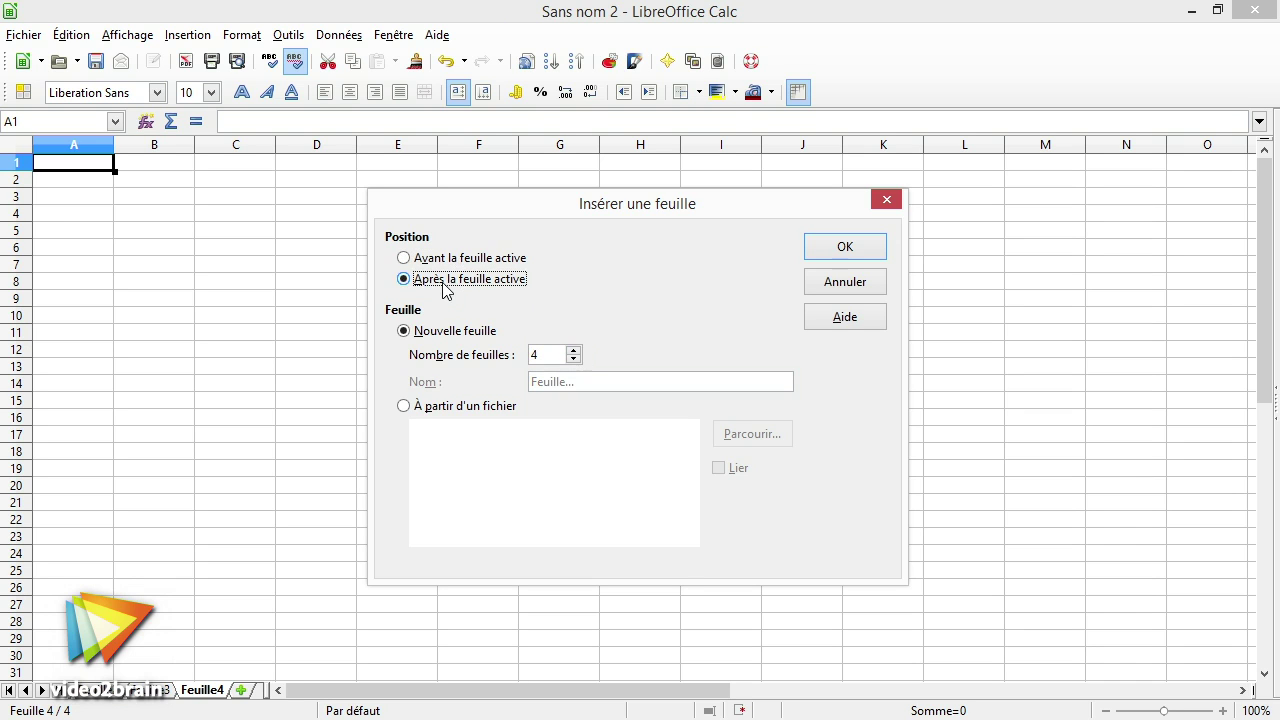
click(826, 248)
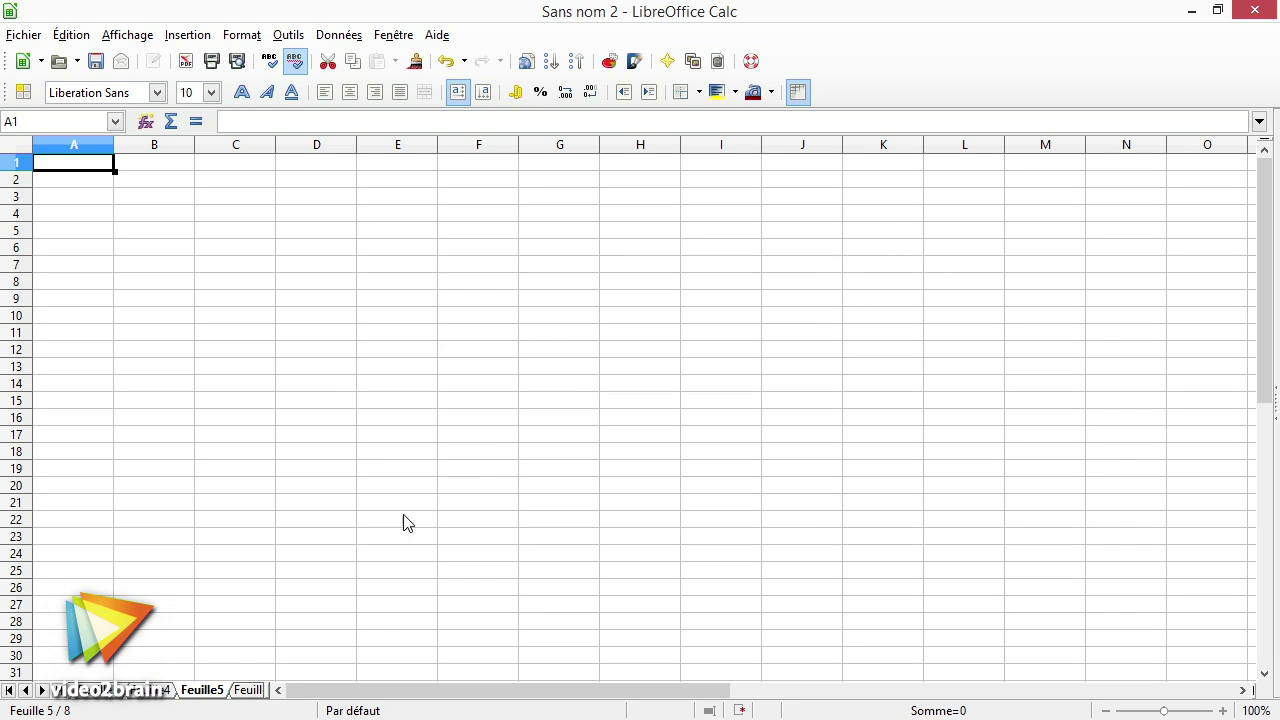
drag(268, 692, 432, 692)
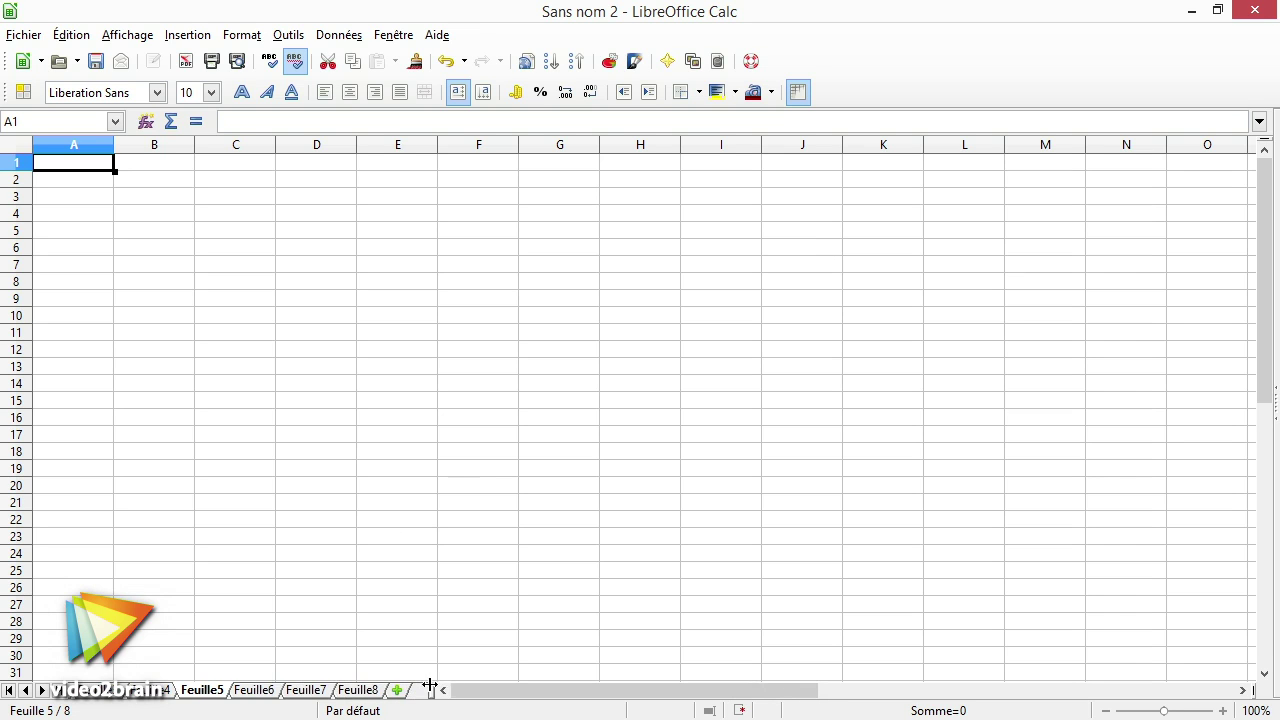
Create another new spreadsheet and colour its Feuille1 tab with Rouge 3
key(ctrl+n)
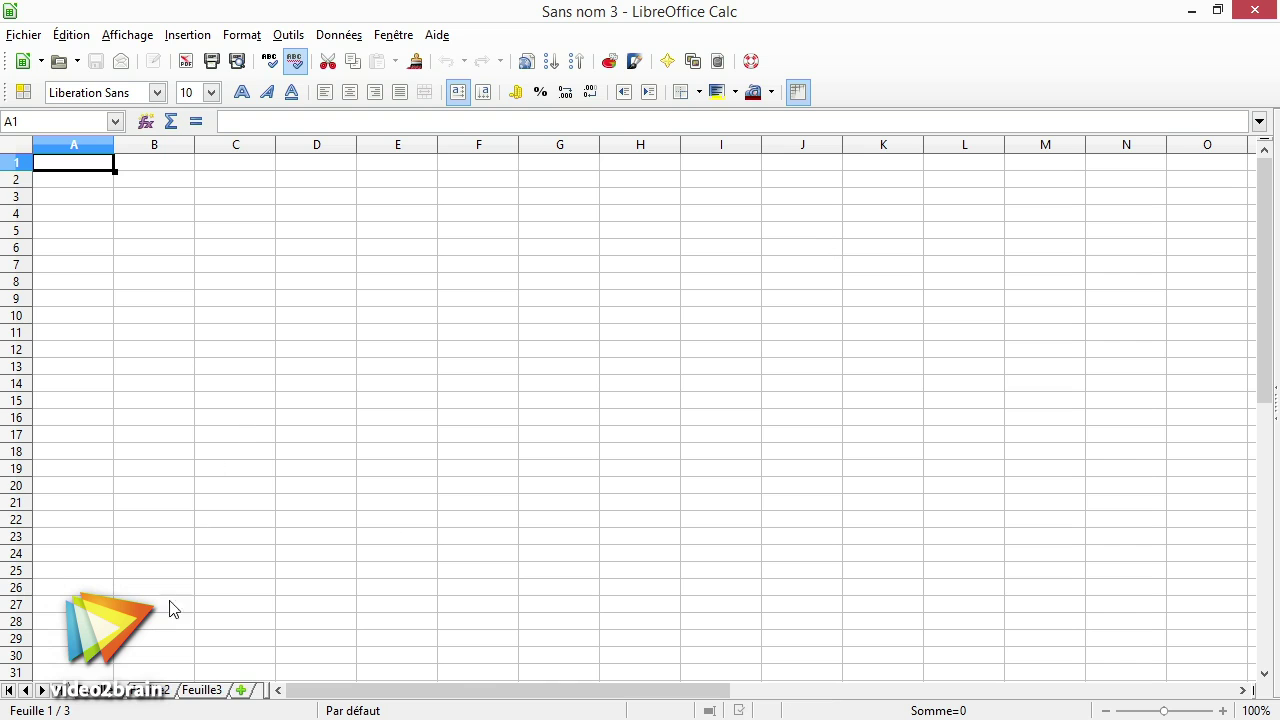
right_click(108, 690)
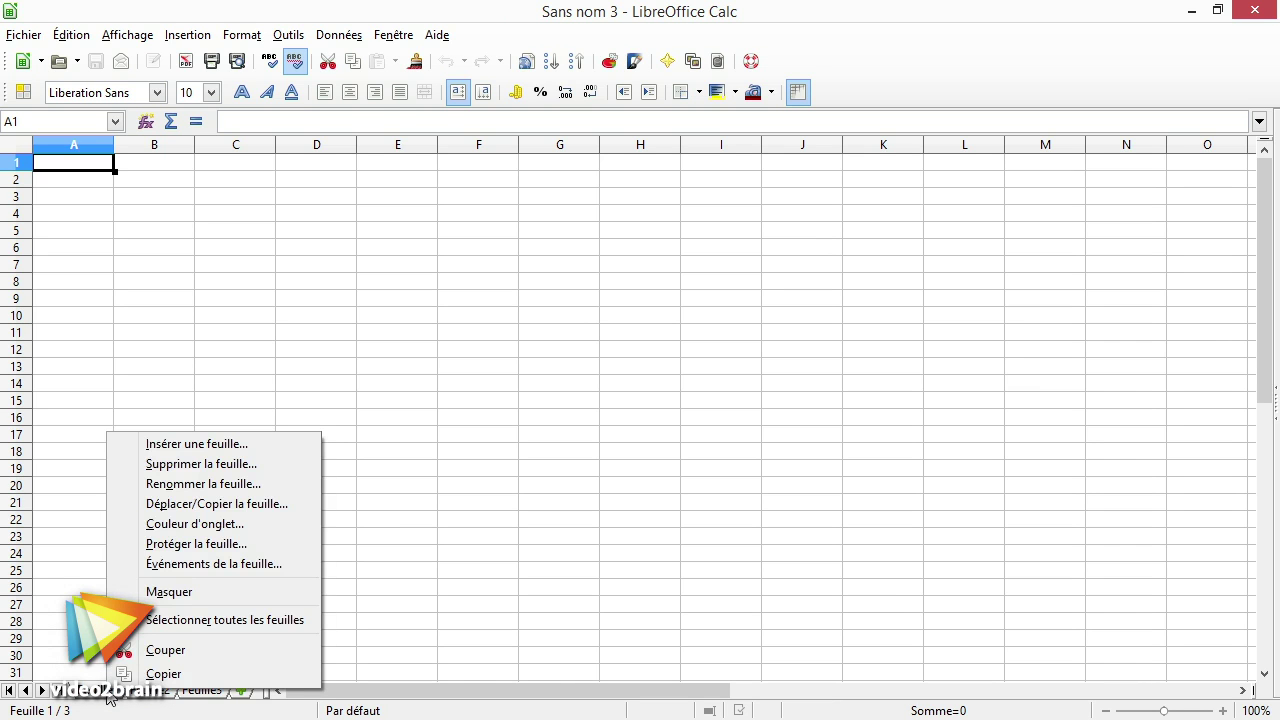
click(188, 526)
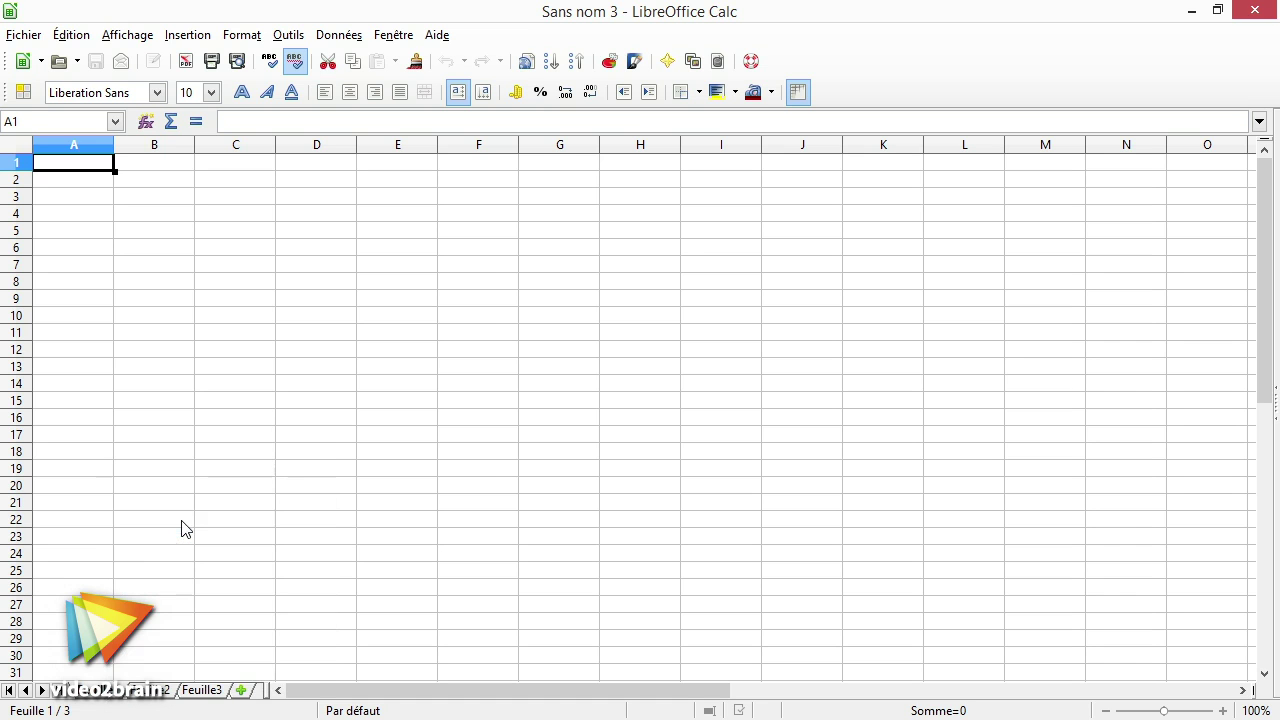
click(562, 316)
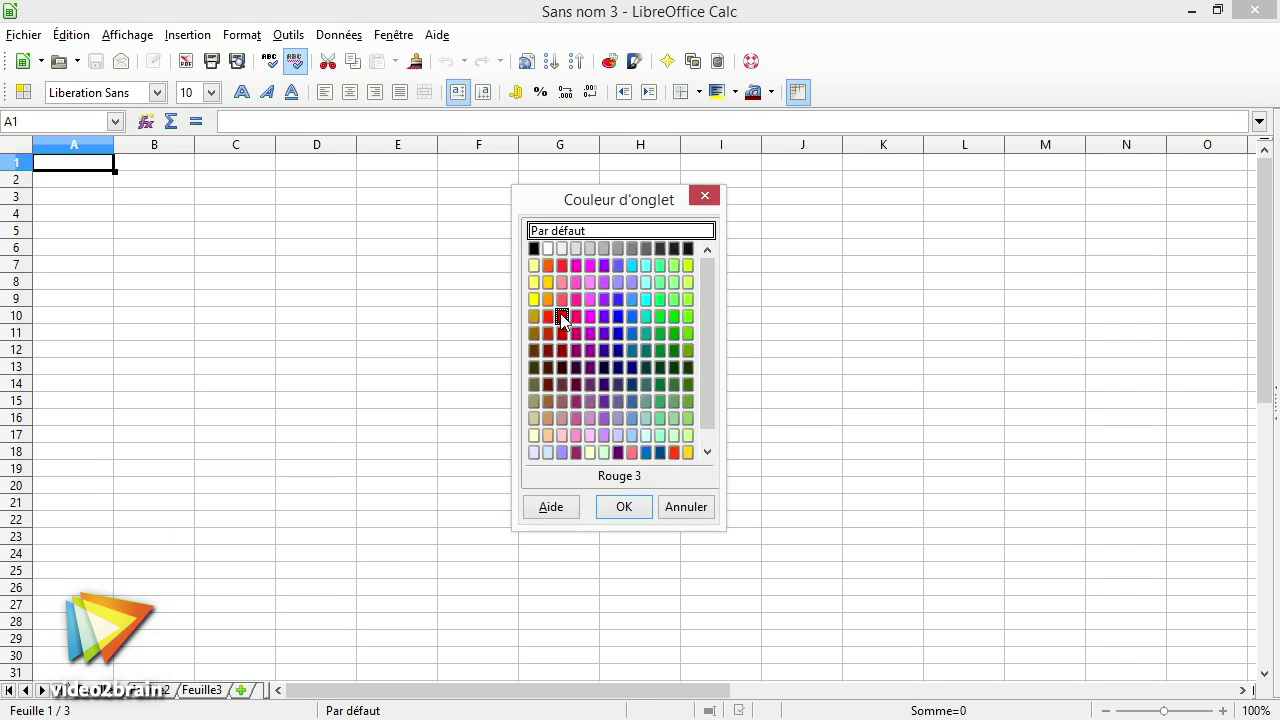
click(634, 511)
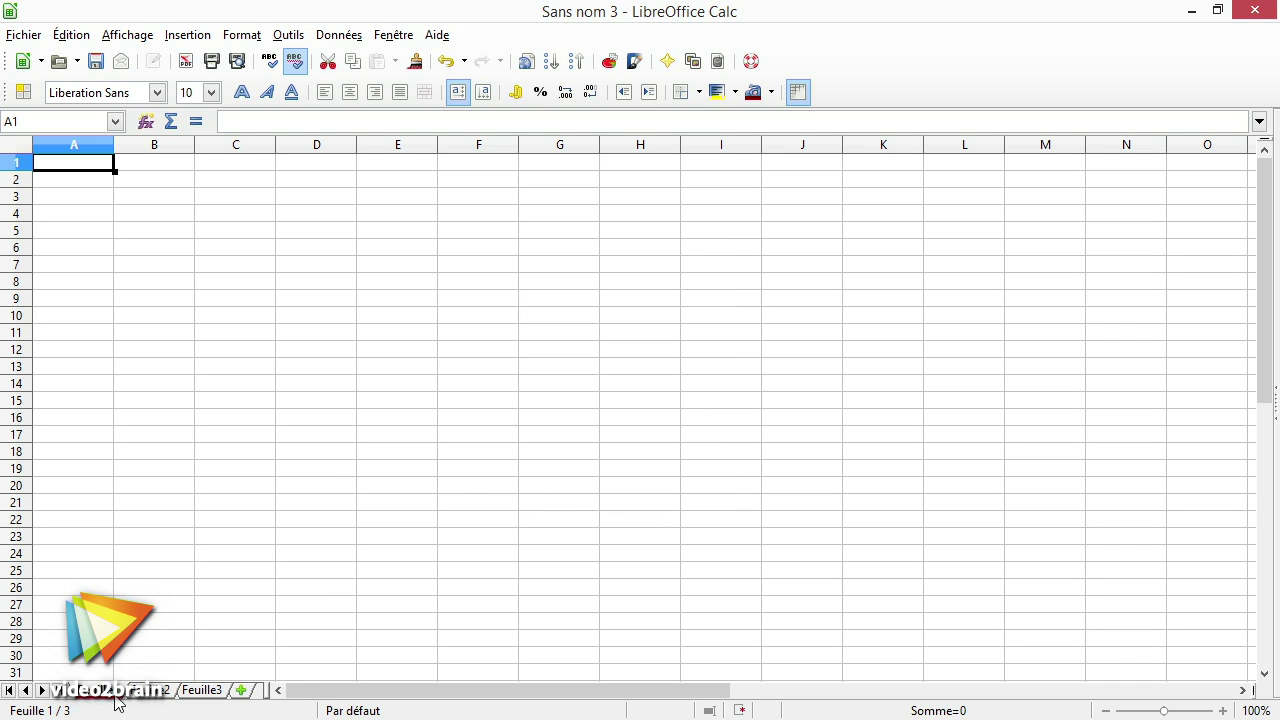
Colour the Feuille2 sheet tab blue
click(167, 692)
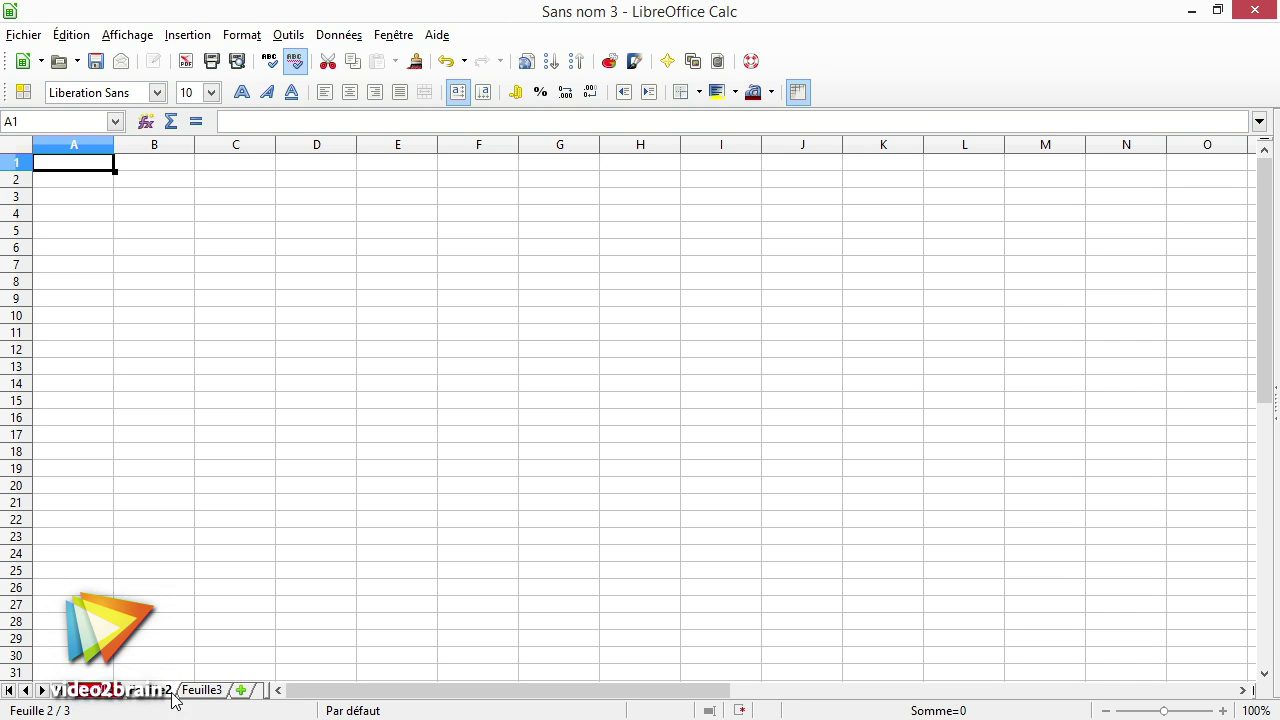
right_click(155, 699)
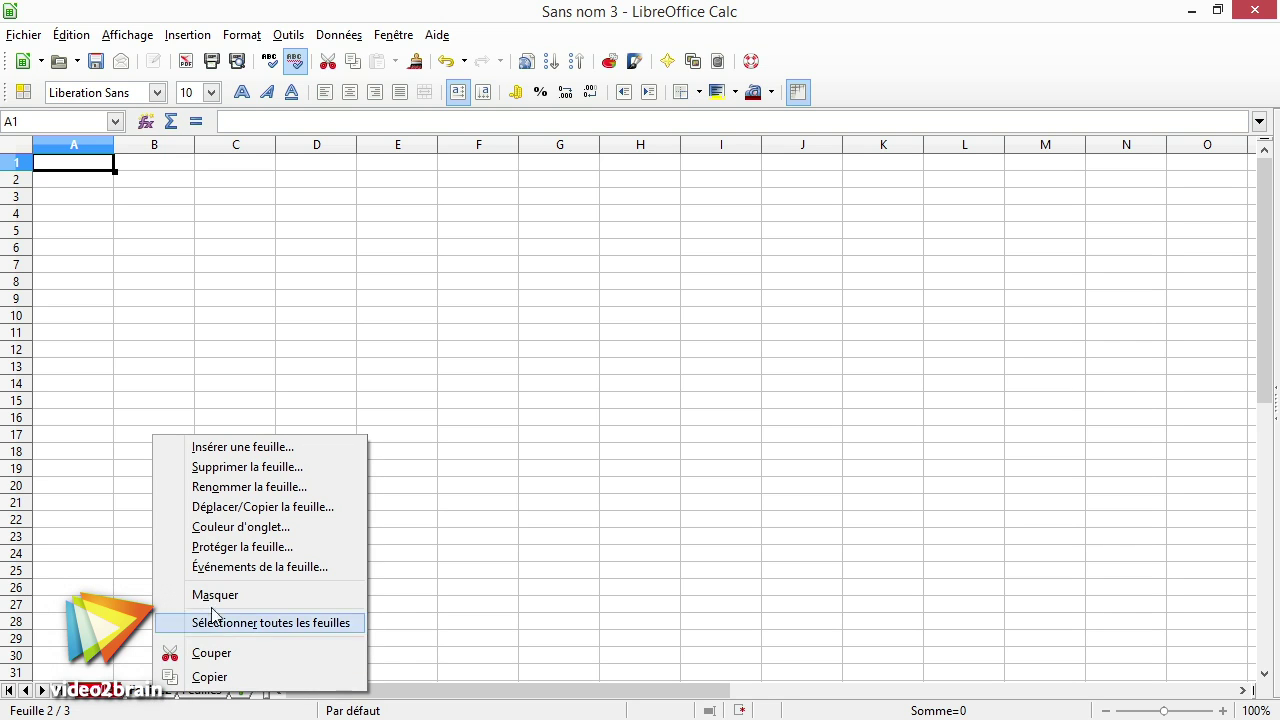
click(241, 529)
click(605, 316)
click(614, 507)
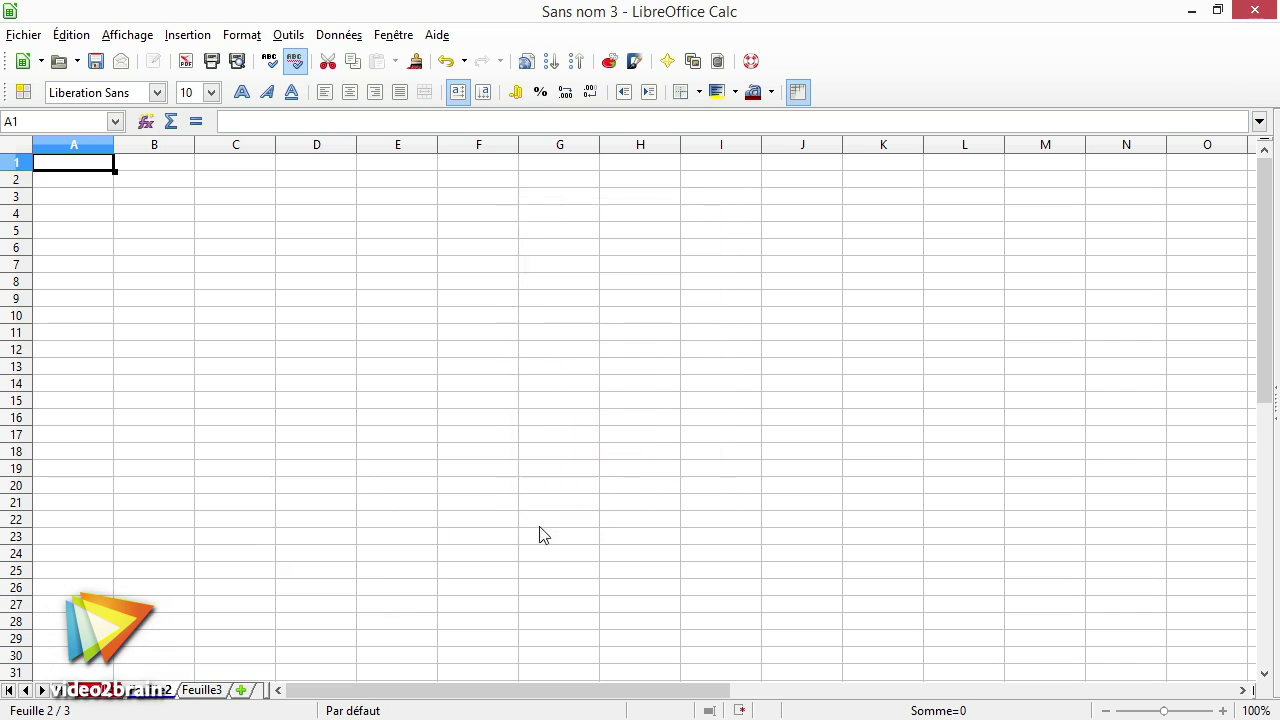
Colour the Feuille3 sheet tab orange
right_click(207, 690)
click(305, 534)
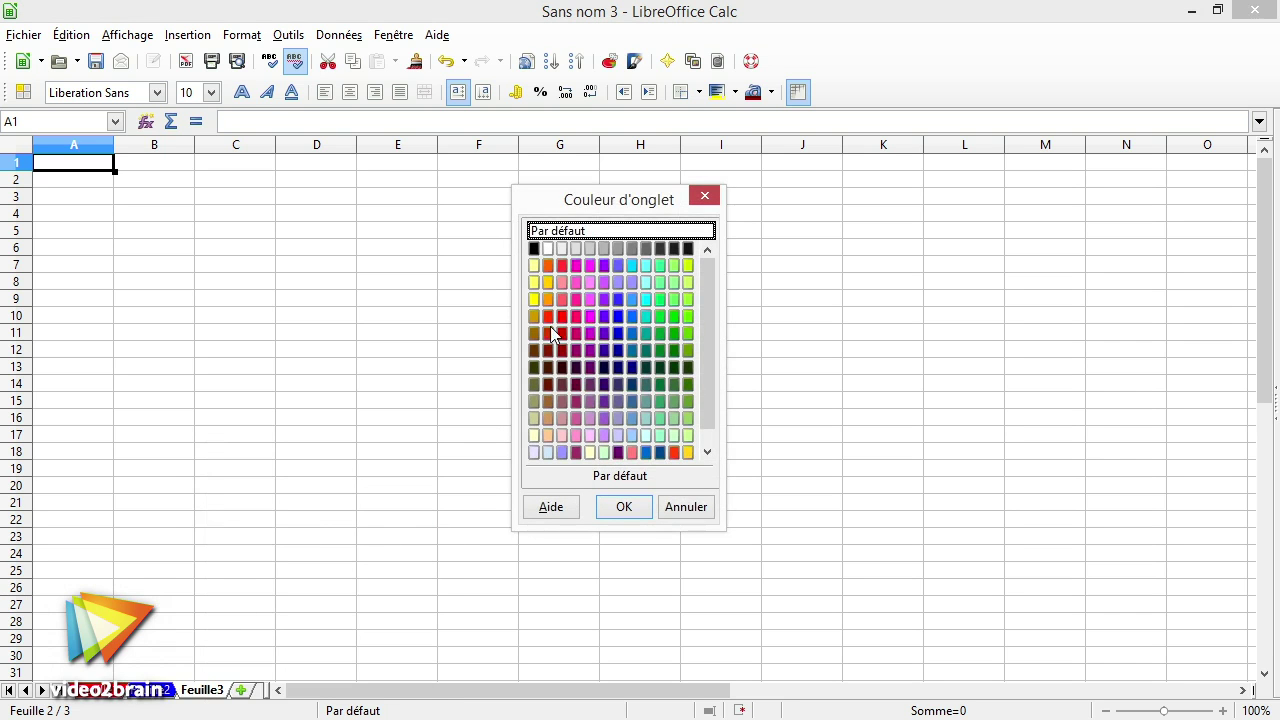
click(548, 299)
click(622, 507)
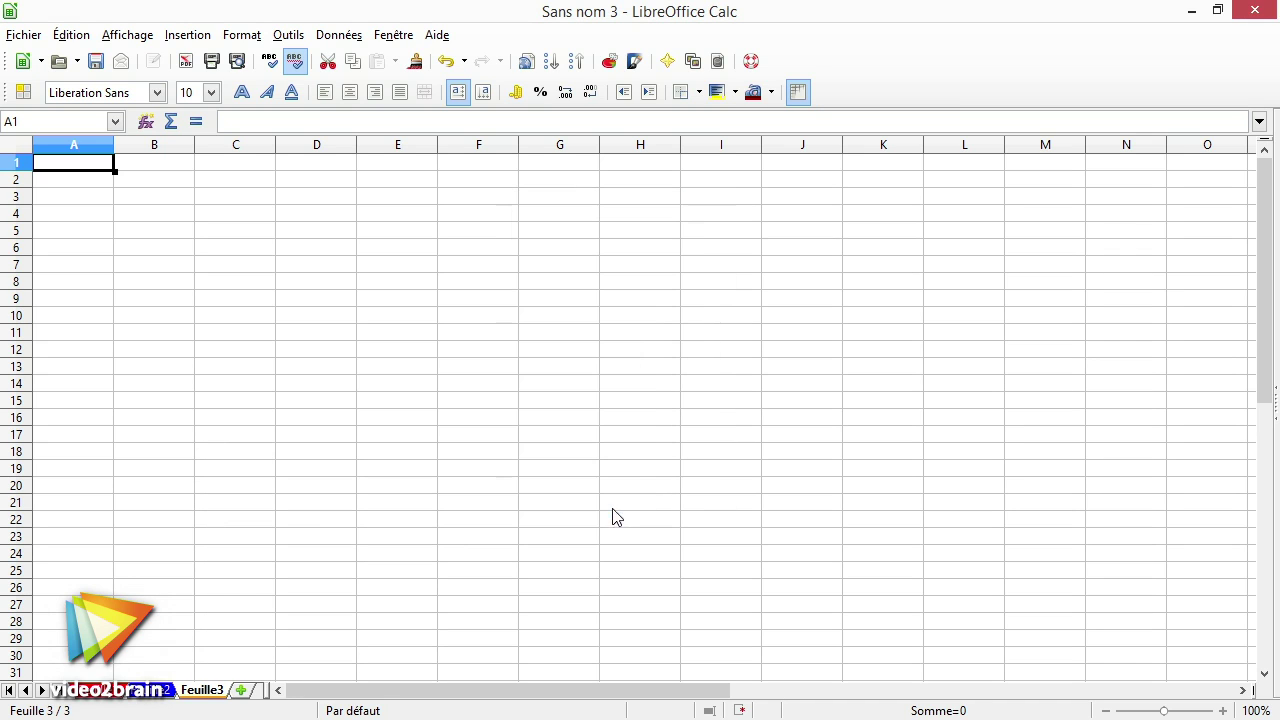
Reorder the sheets as Feuille3, Feuille2, Feuille1
click(100, 694)
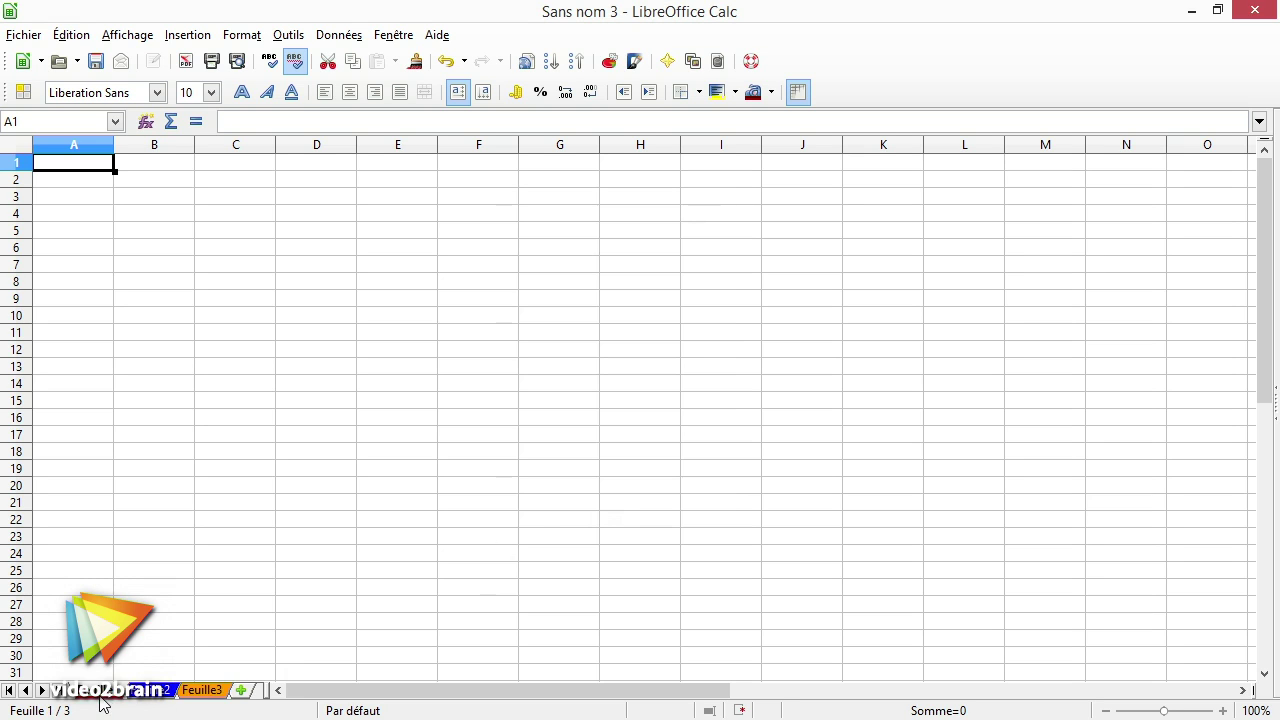
click(218, 694)
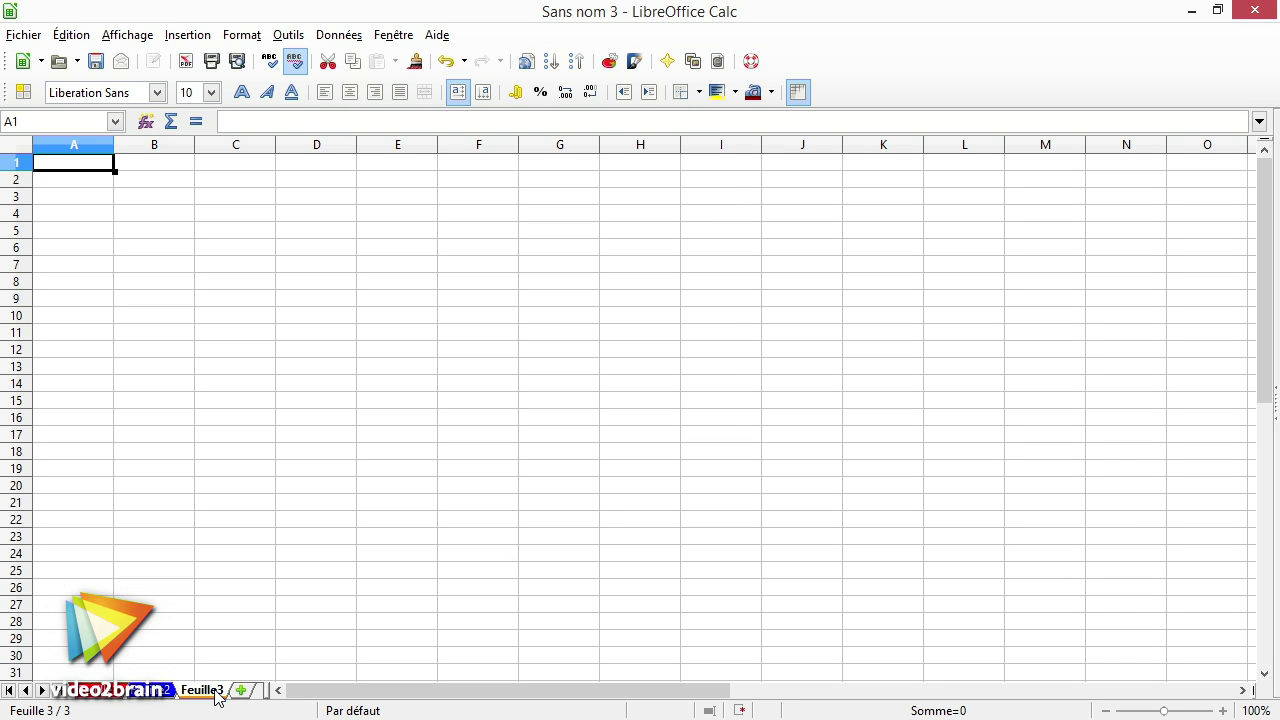
scroll(175, 690, down, 9)
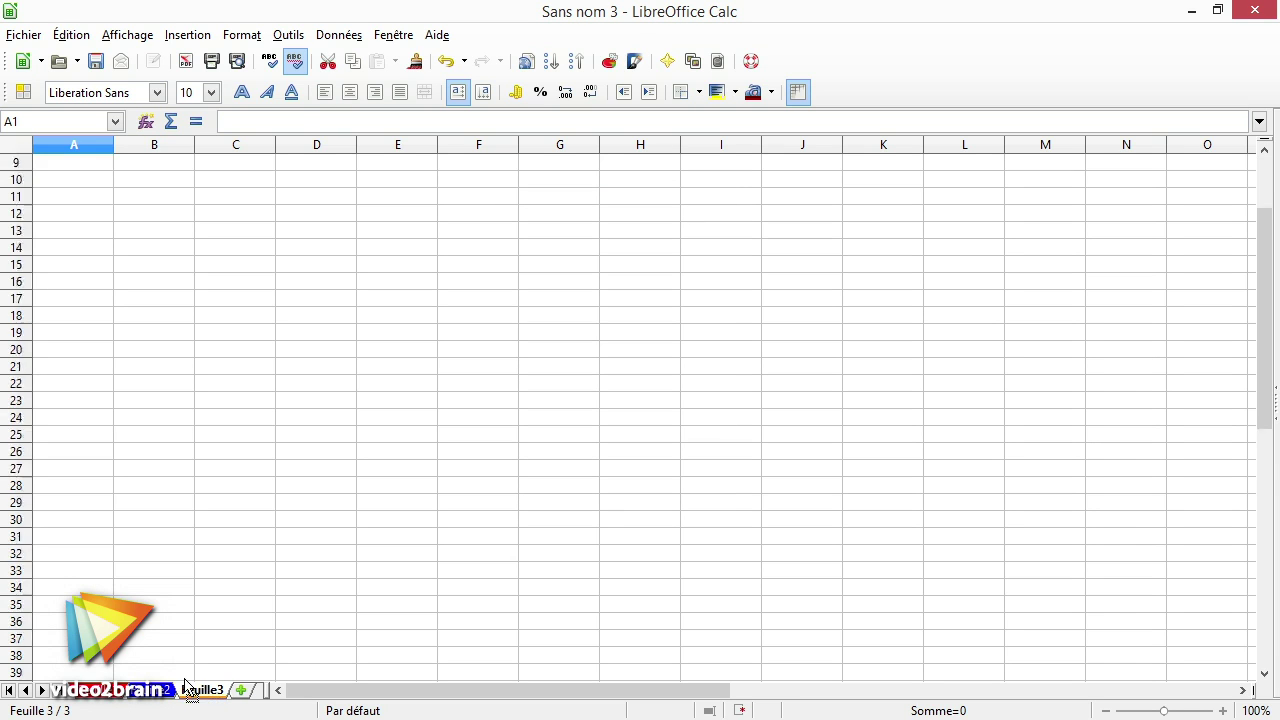
scroll(172, 697, down, 6)
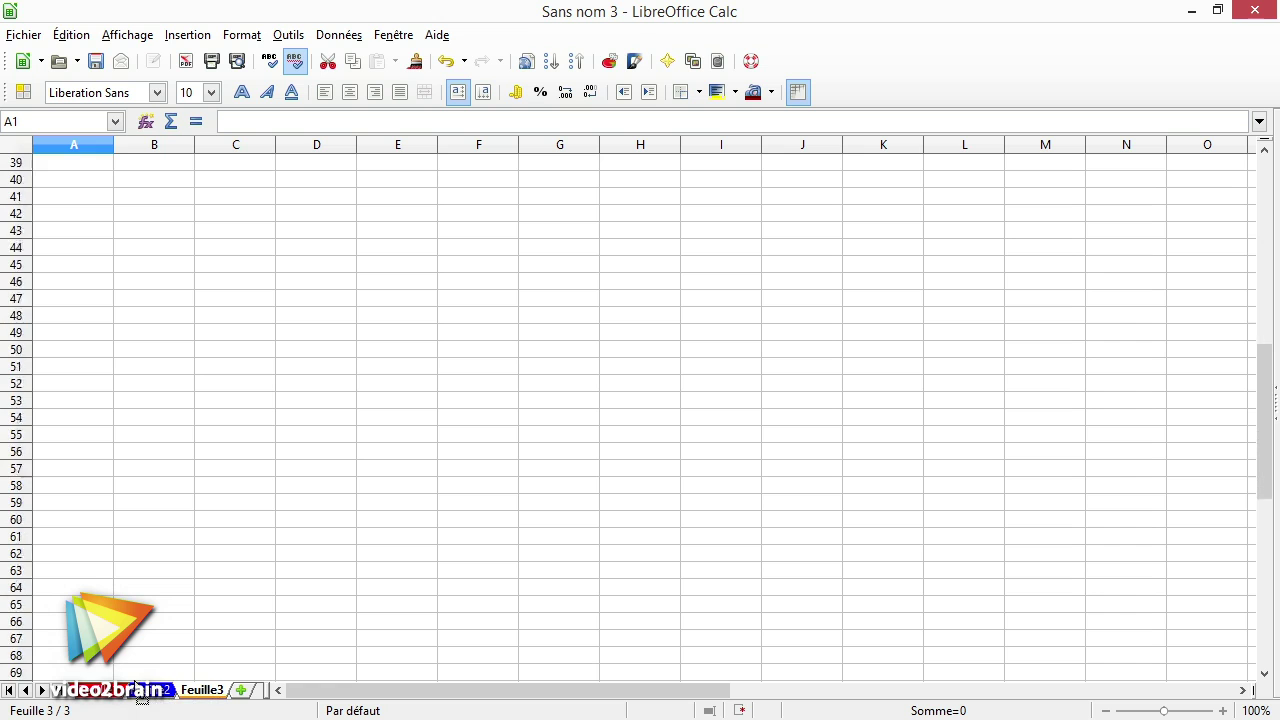
scroll(140, 700, down, 7)
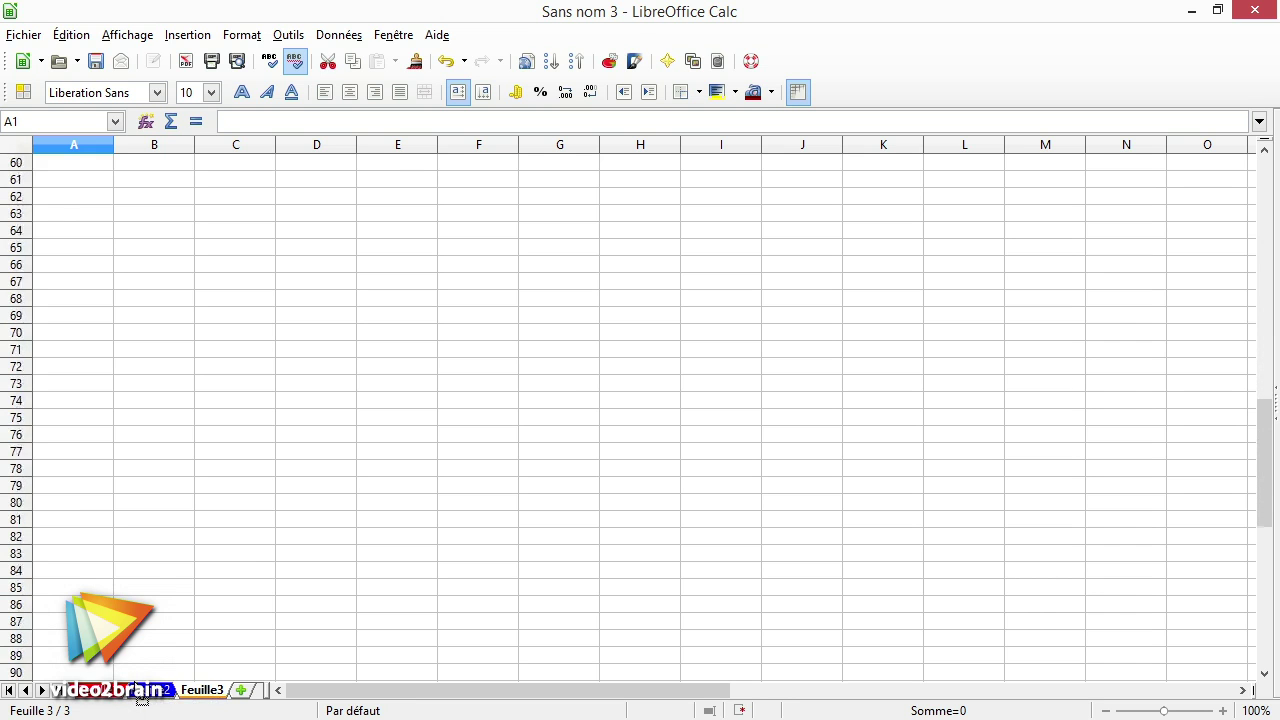
scroll(142, 700, down, 8)
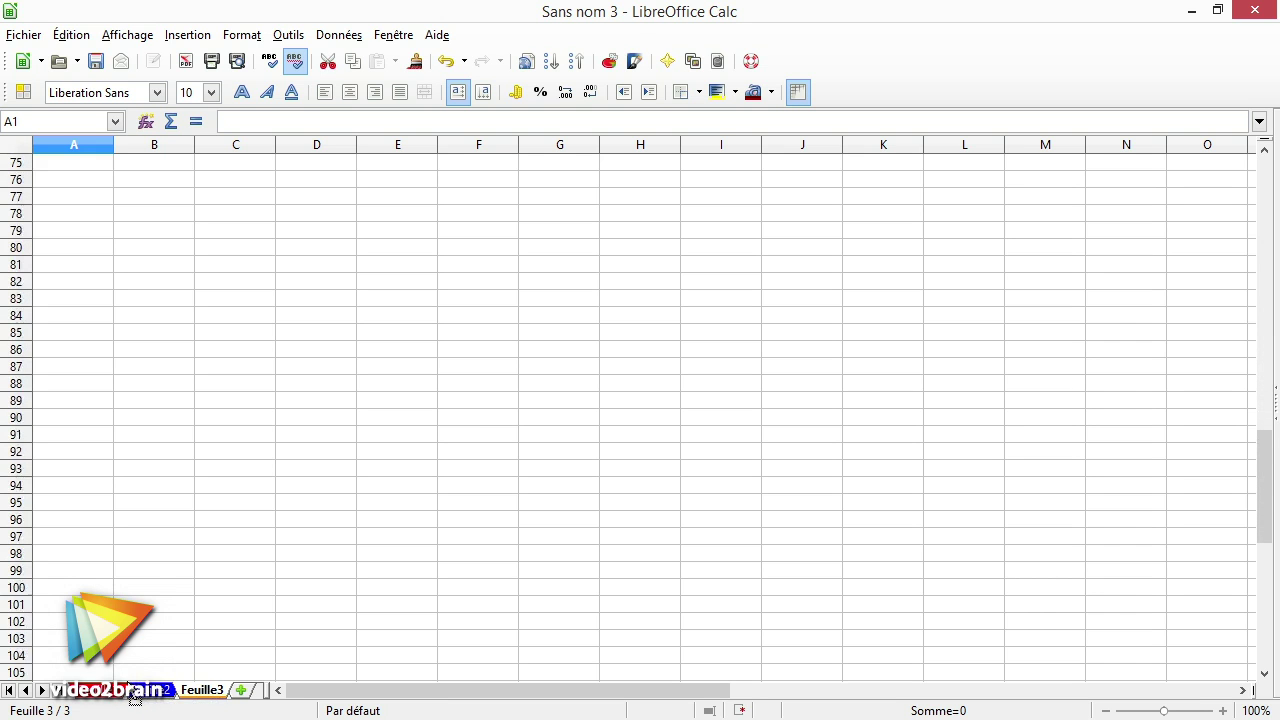
scroll(118, 701, down, 7)
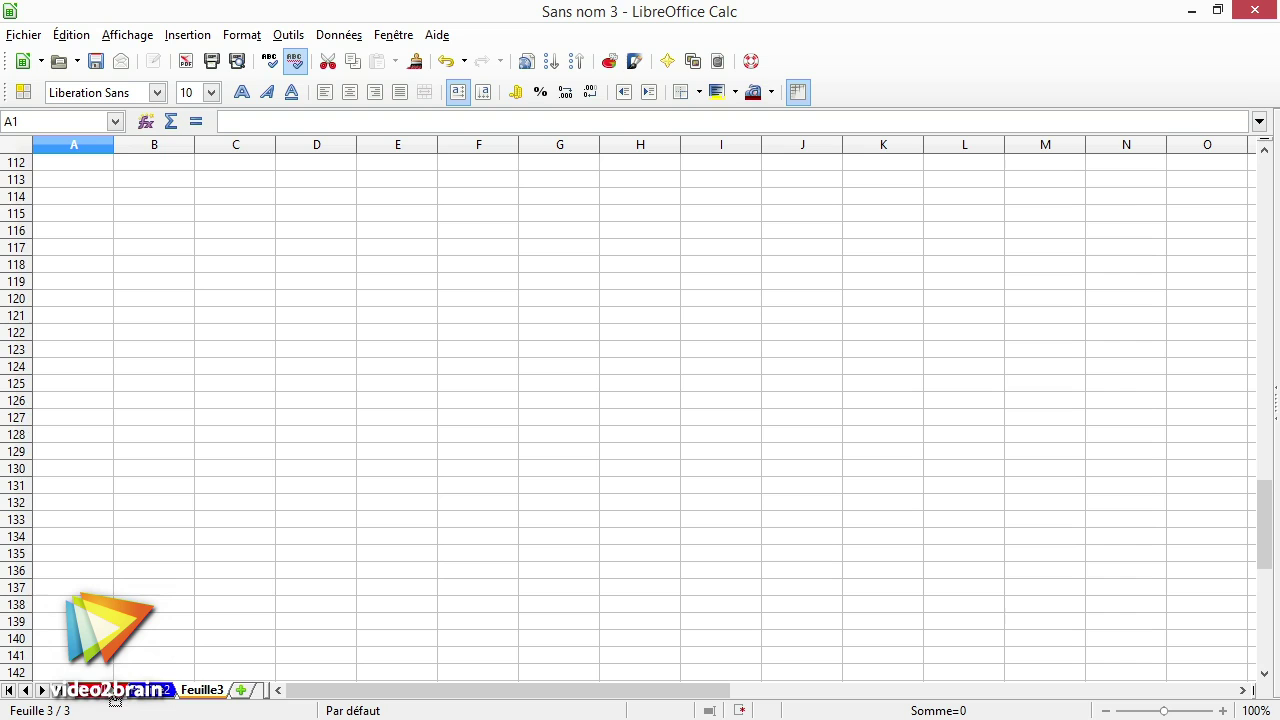
click(112, 691)
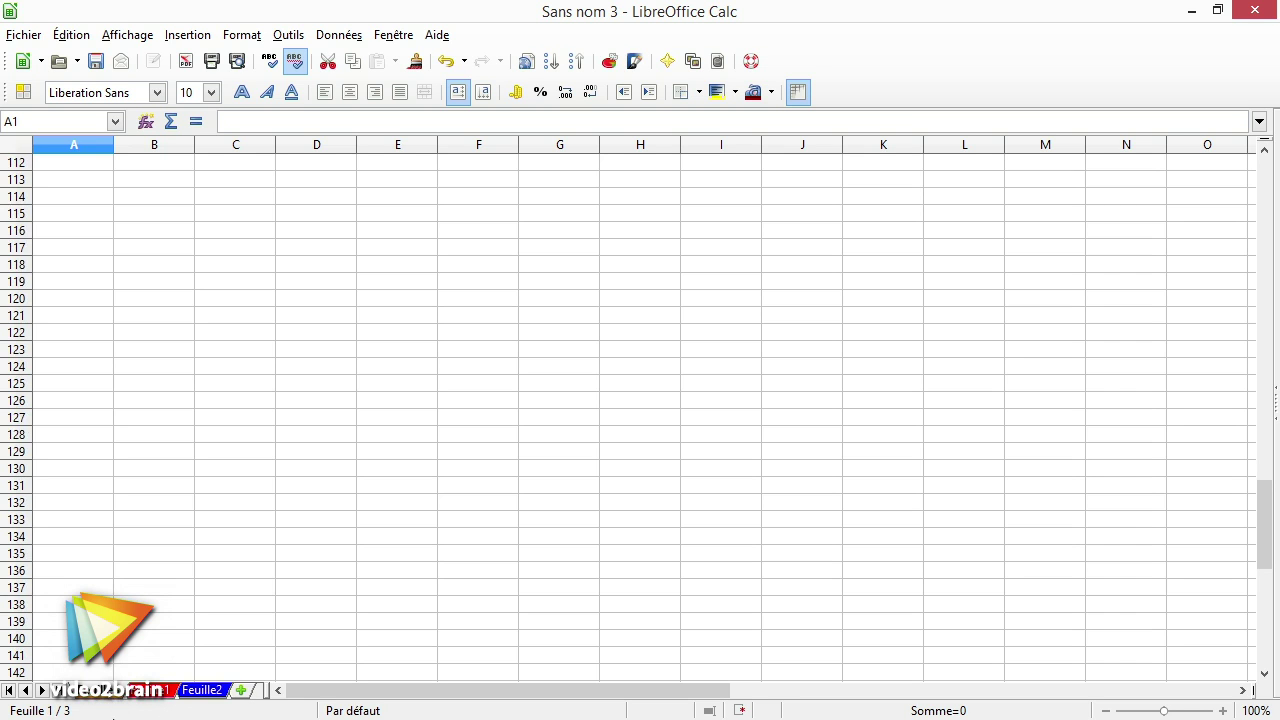
click(172, 692)
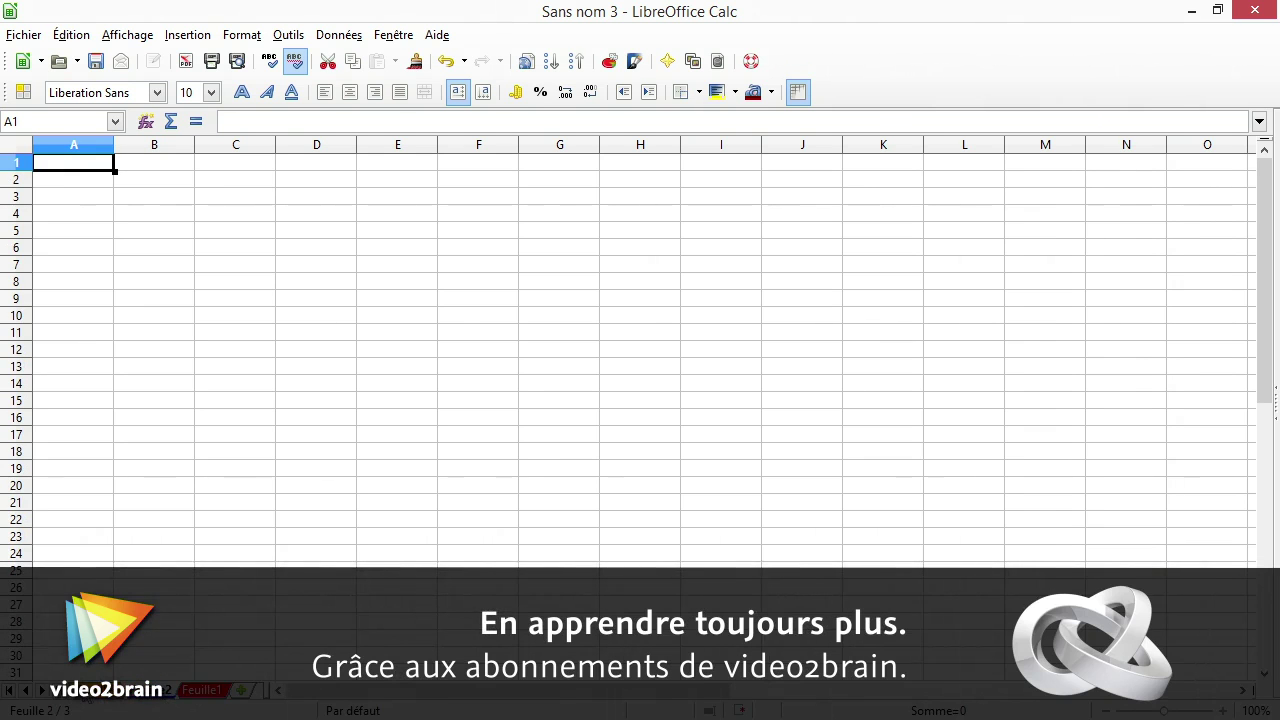
Reorder the sheets back to Feuille1, Feuille2, Feuille3
click(90, 692)
key(ctrl+Page_Up)
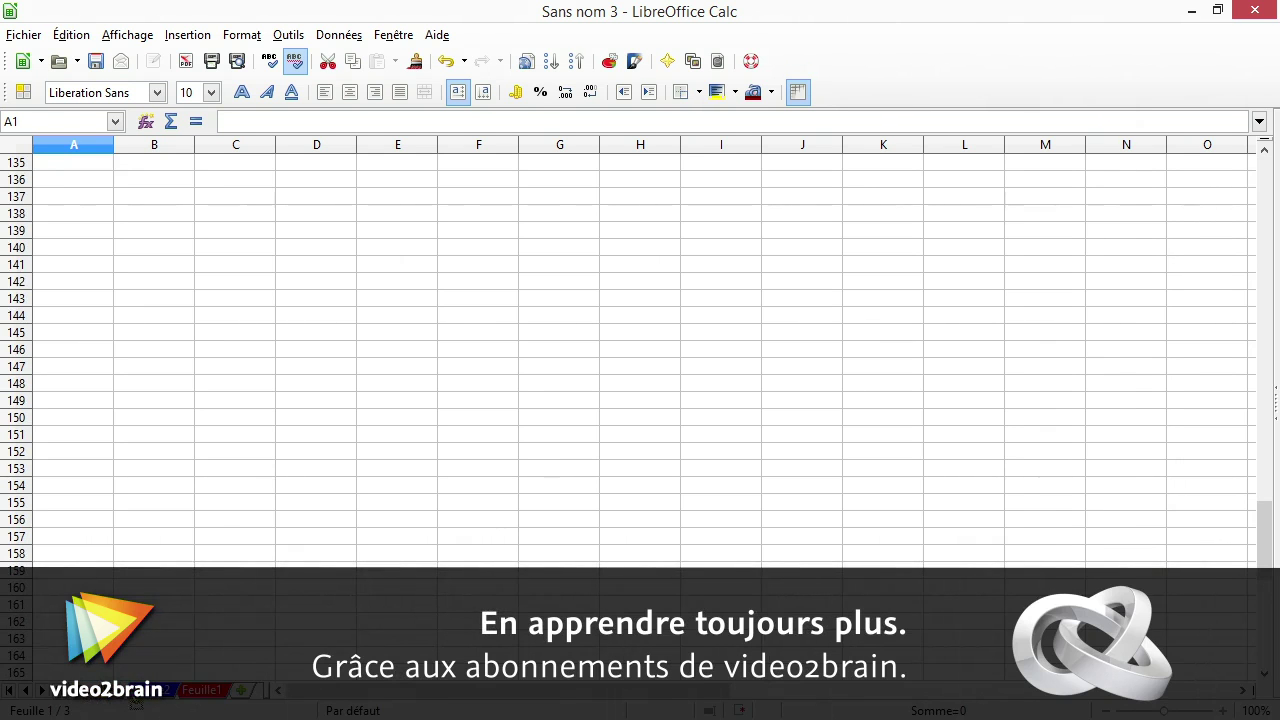
scroll(243, 690, down, 19)
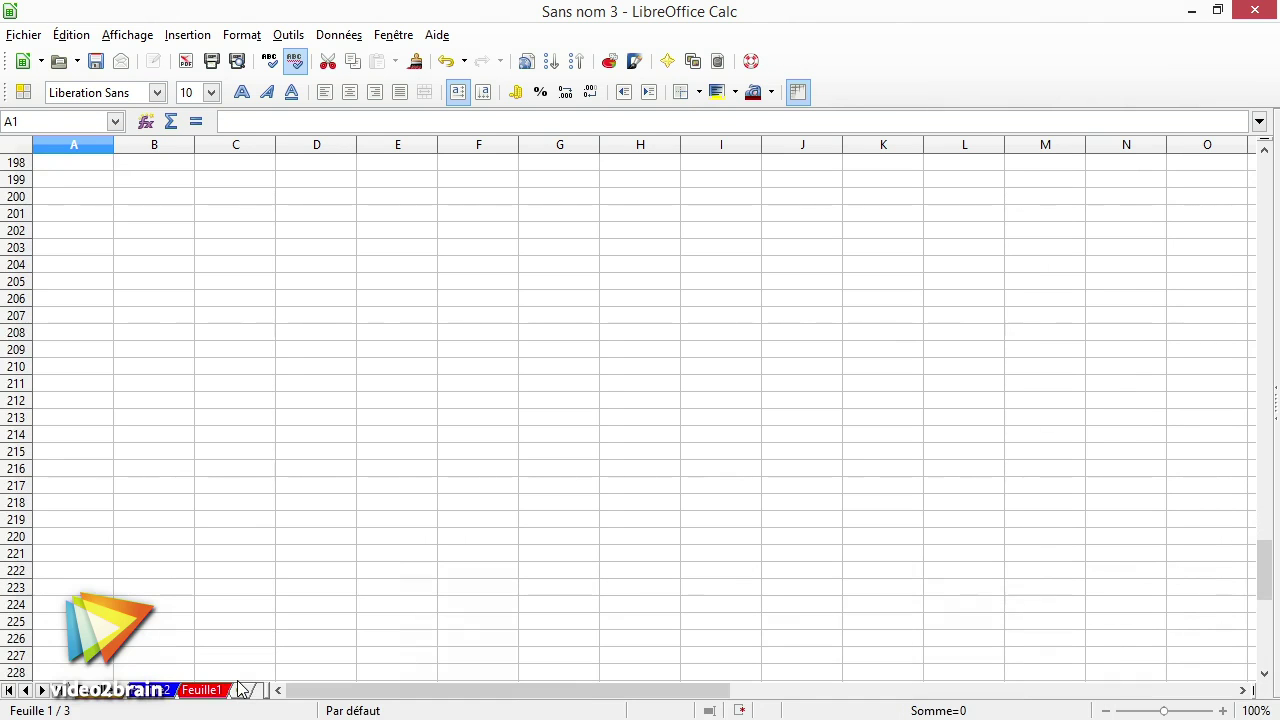
click(232, 690)
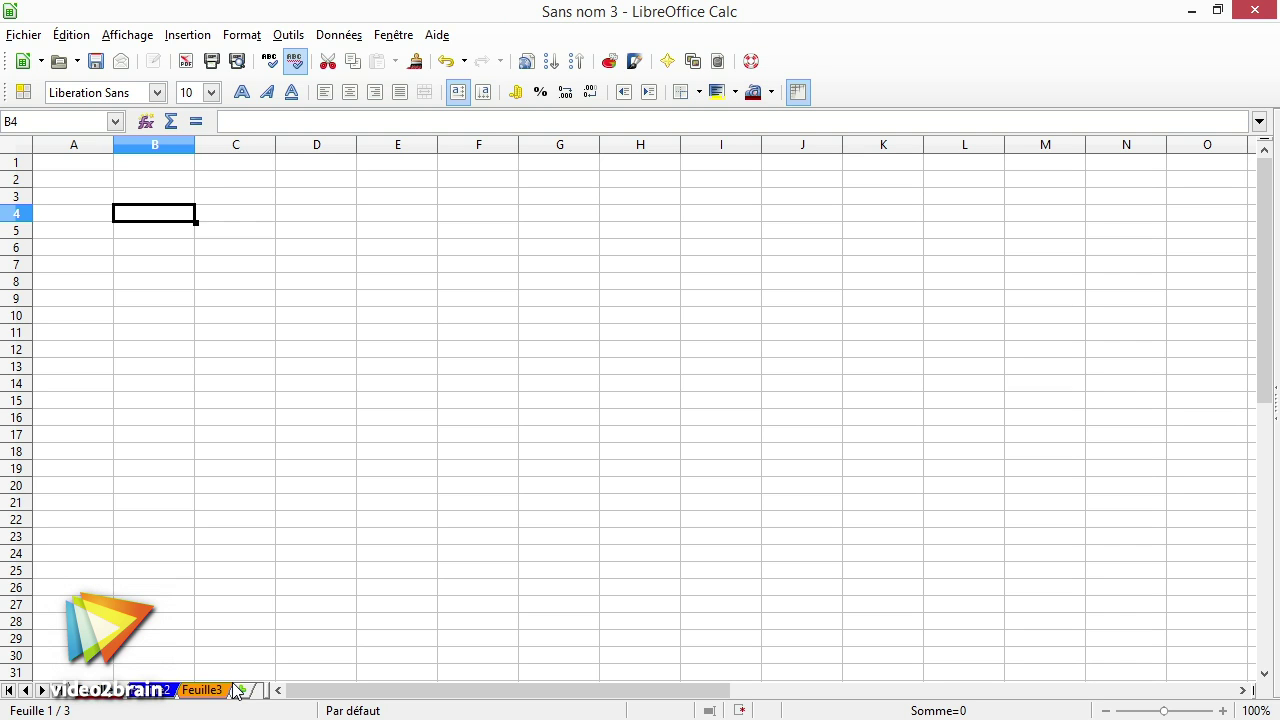
Select all sheets of the workbook together so that entries go into every sheet at once
key(Up)
key(Up)
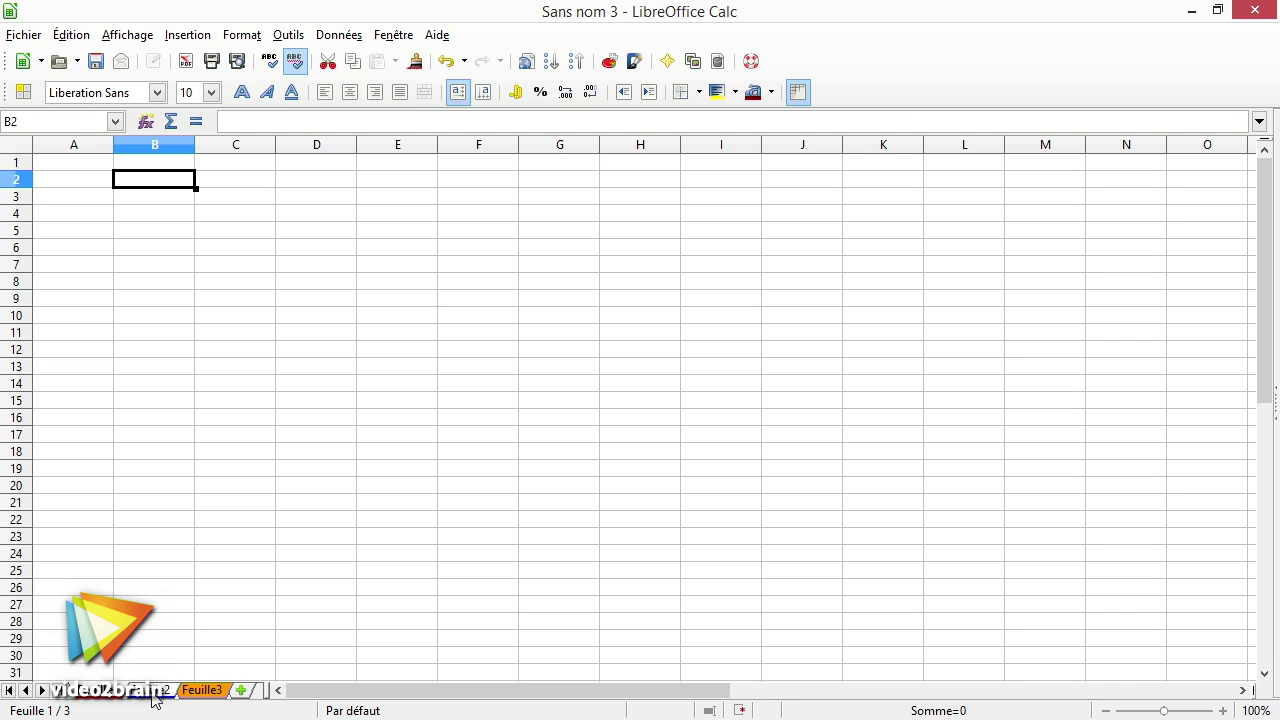
click(208, 696)
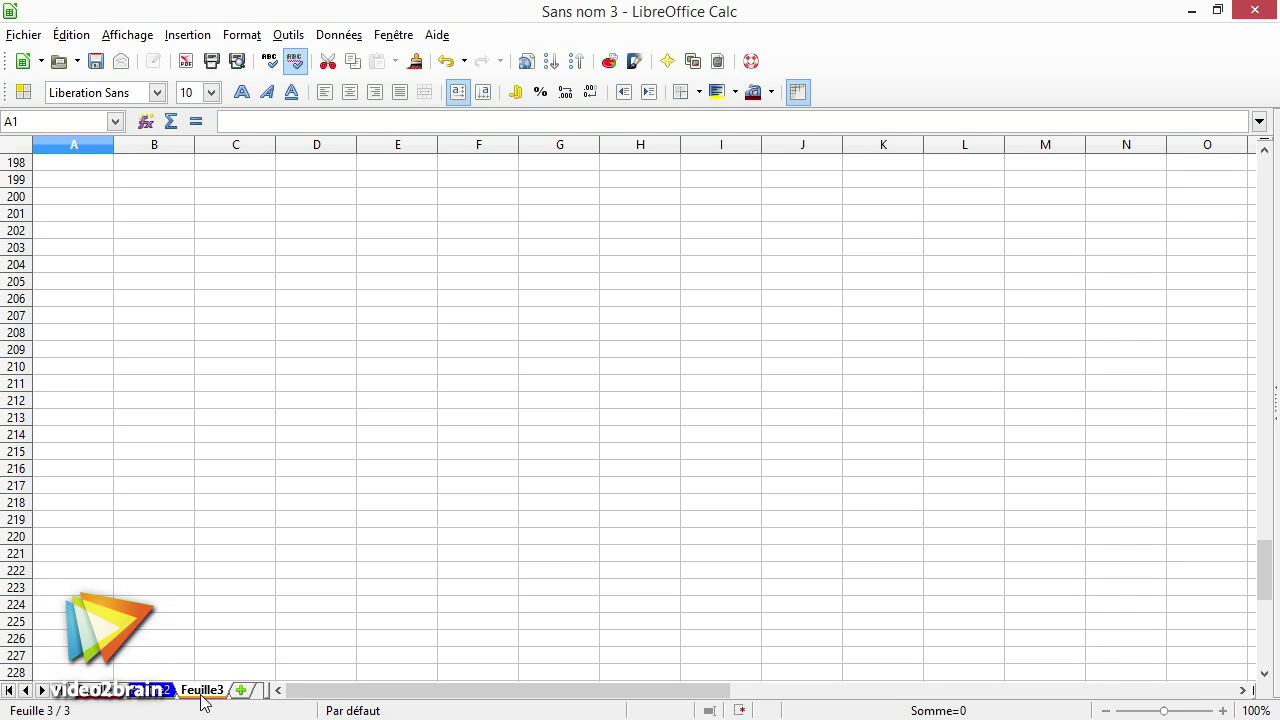
right_click(259, 697)
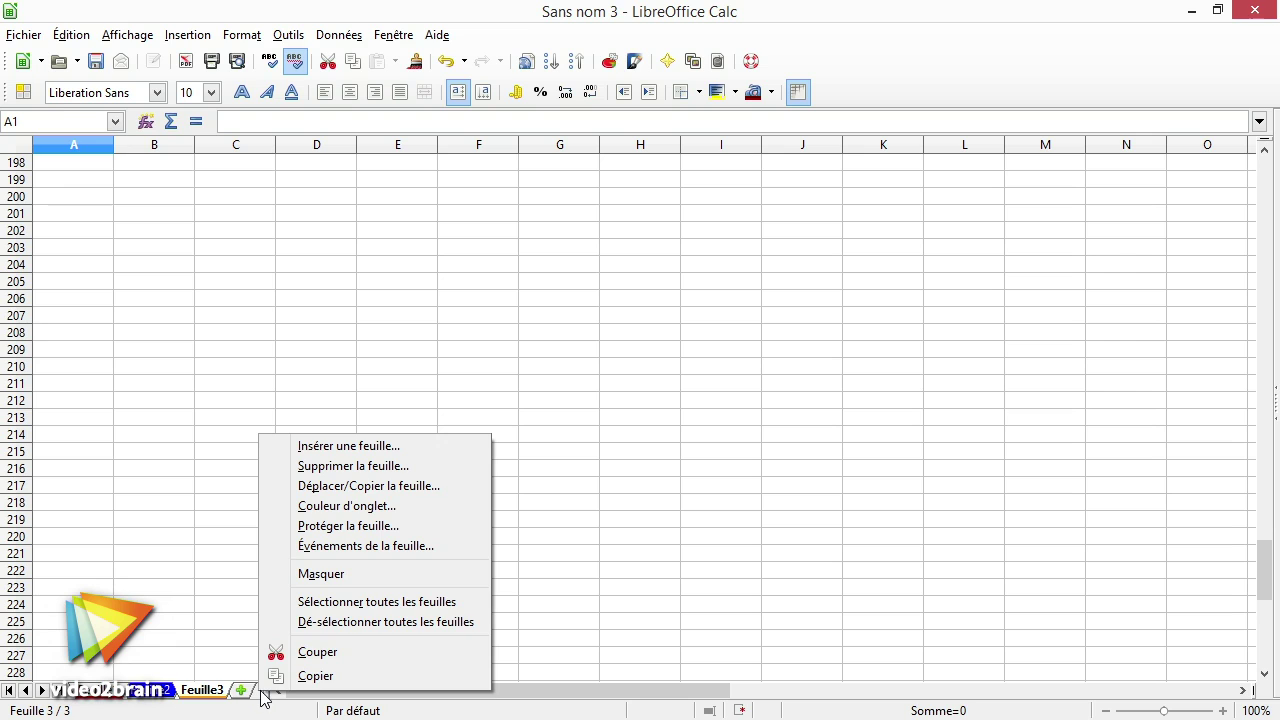
click(347, 603)
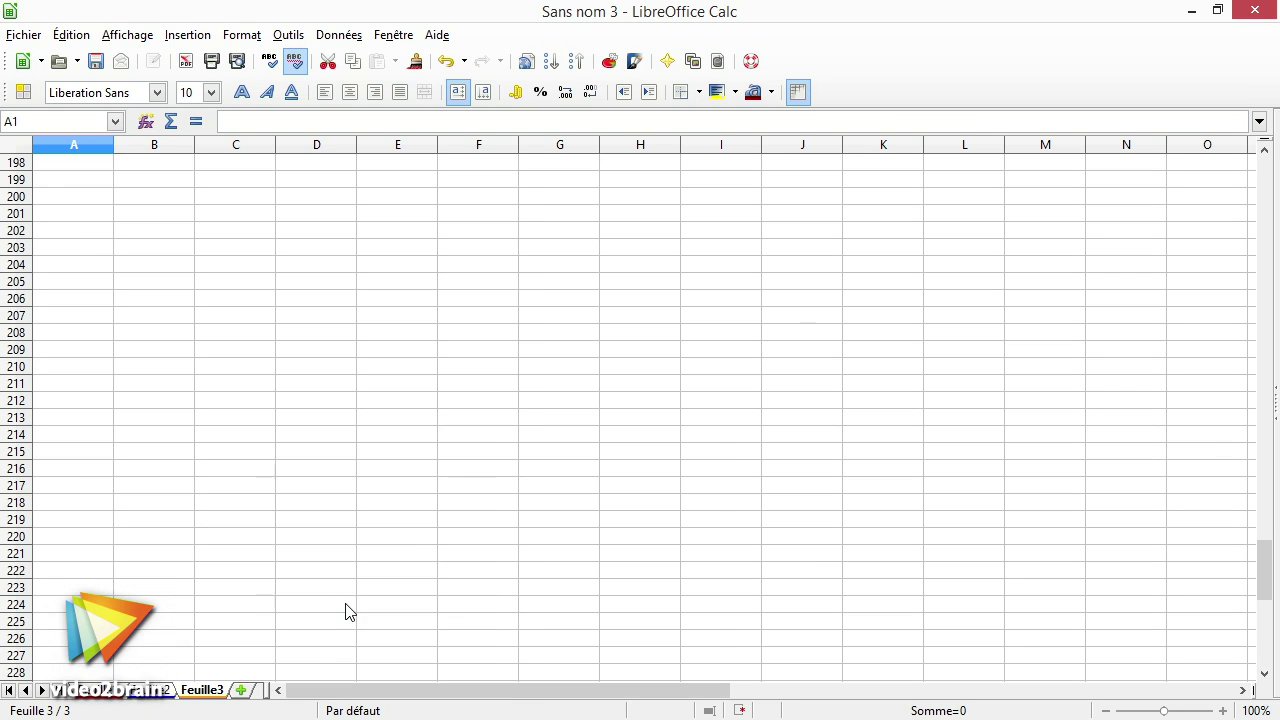
On Feuille1, enter the column headings Dépenses, Recettes and Solde in cells B2 to D2
key(ctrl+Page_Up)
key(ctrl+Page_Up)
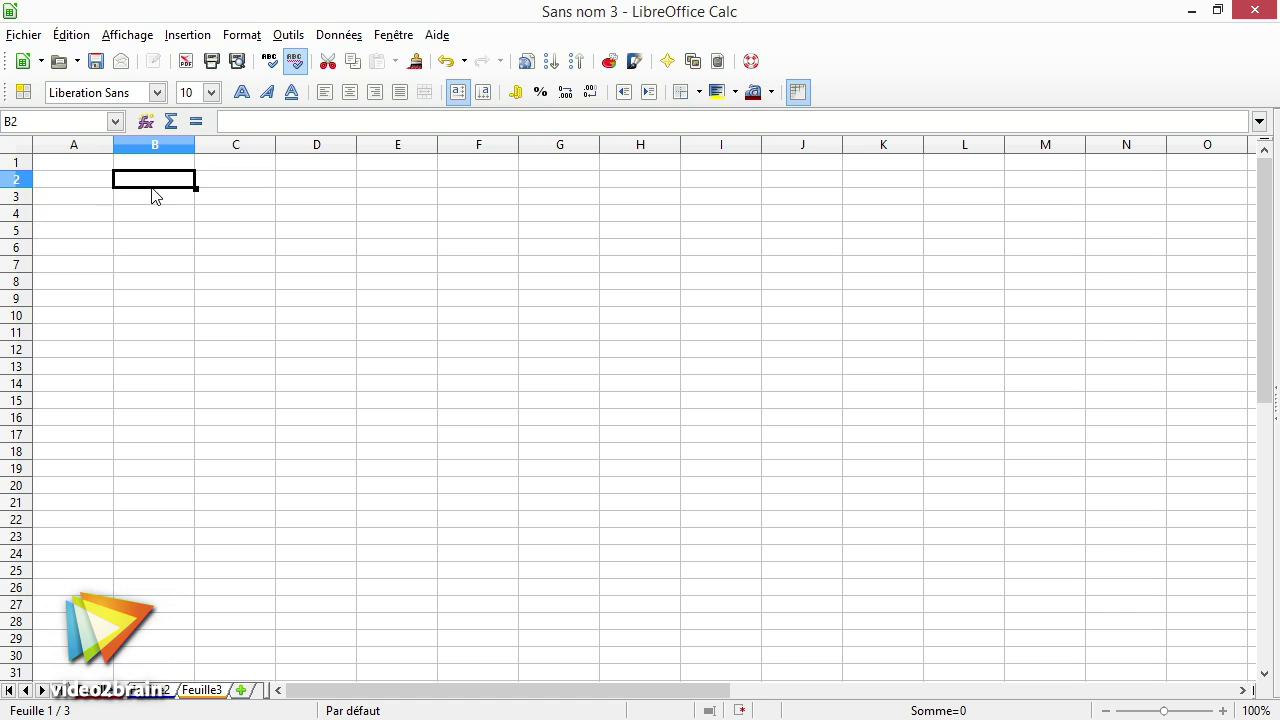
text(Dépenses)
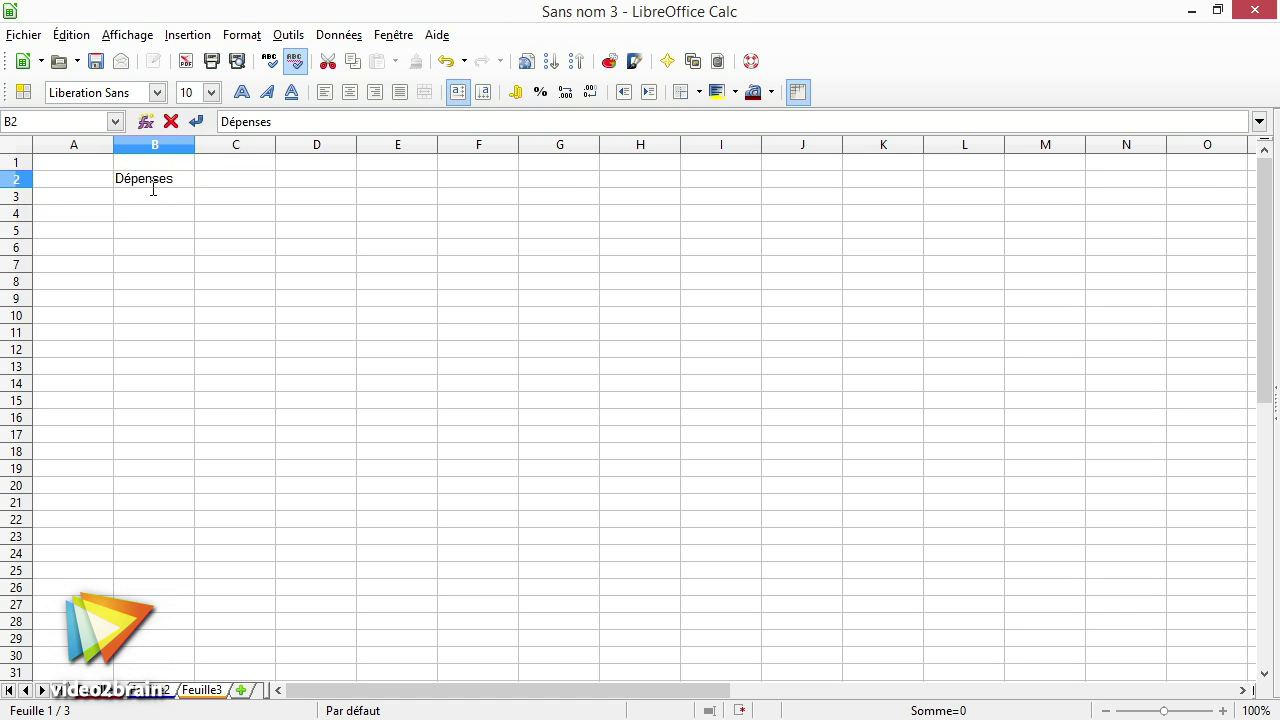
key(Tab)
text(Recettes)
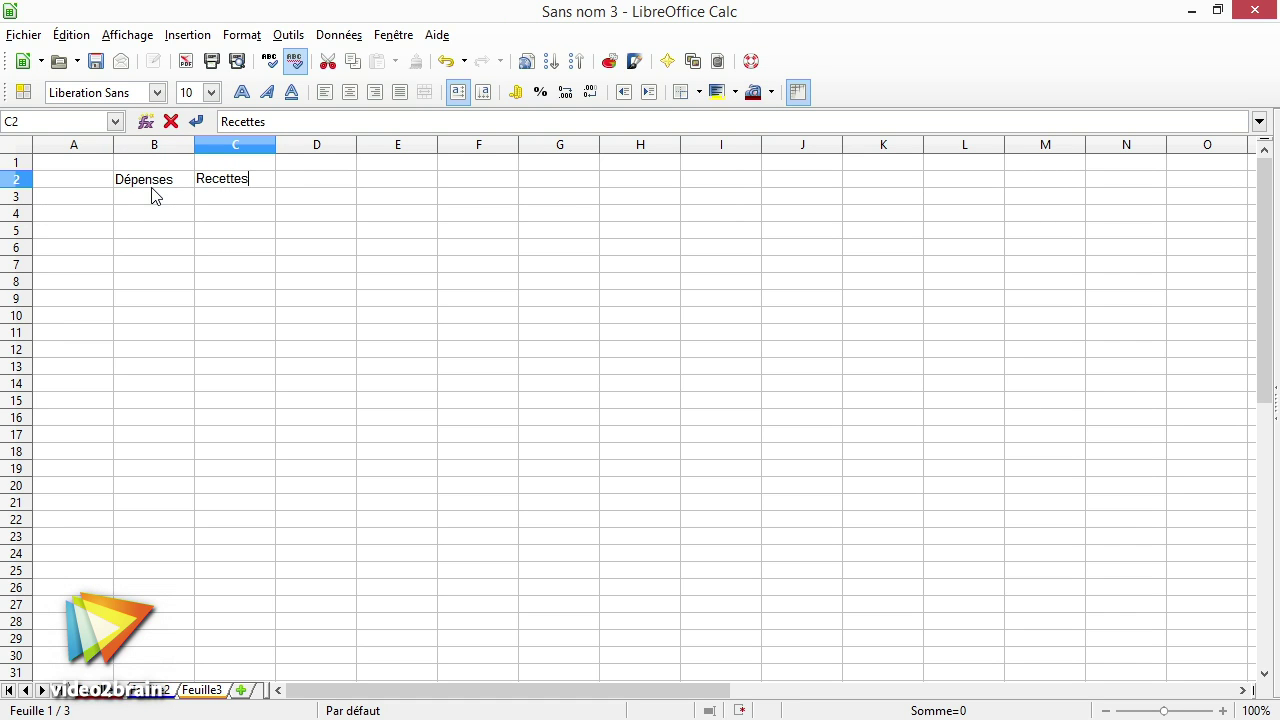
key(Tab)
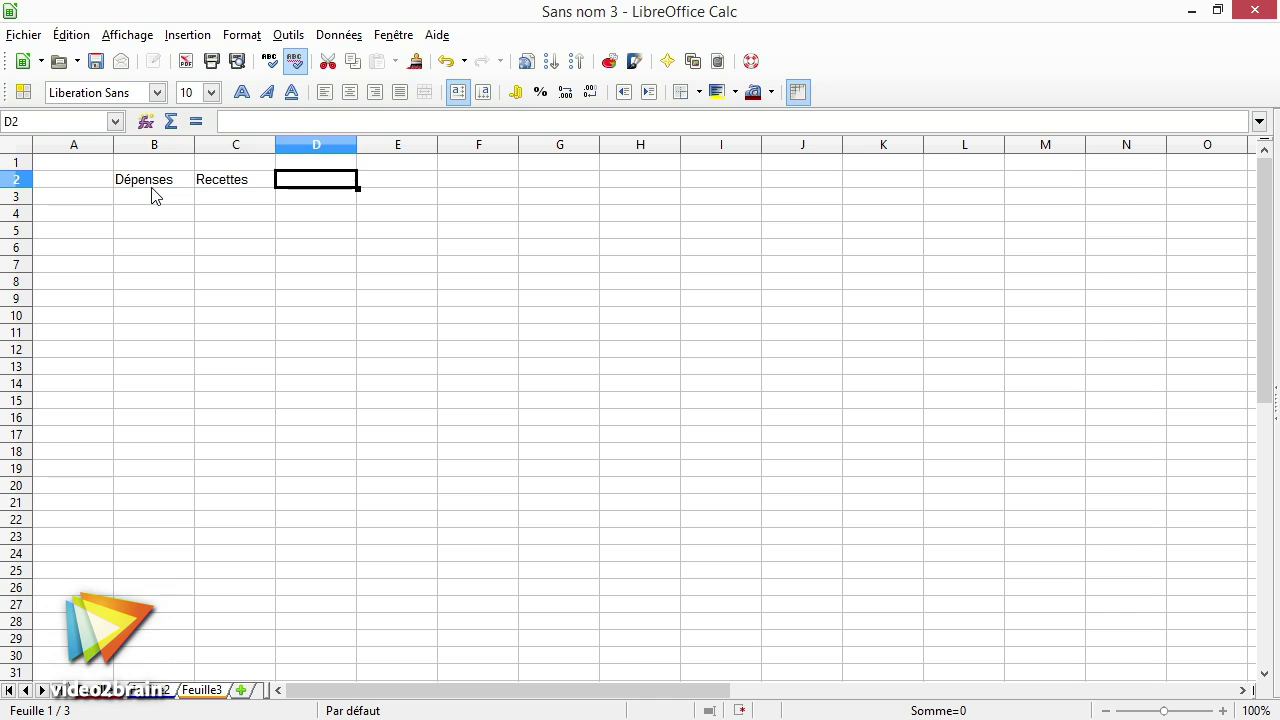
text(S)
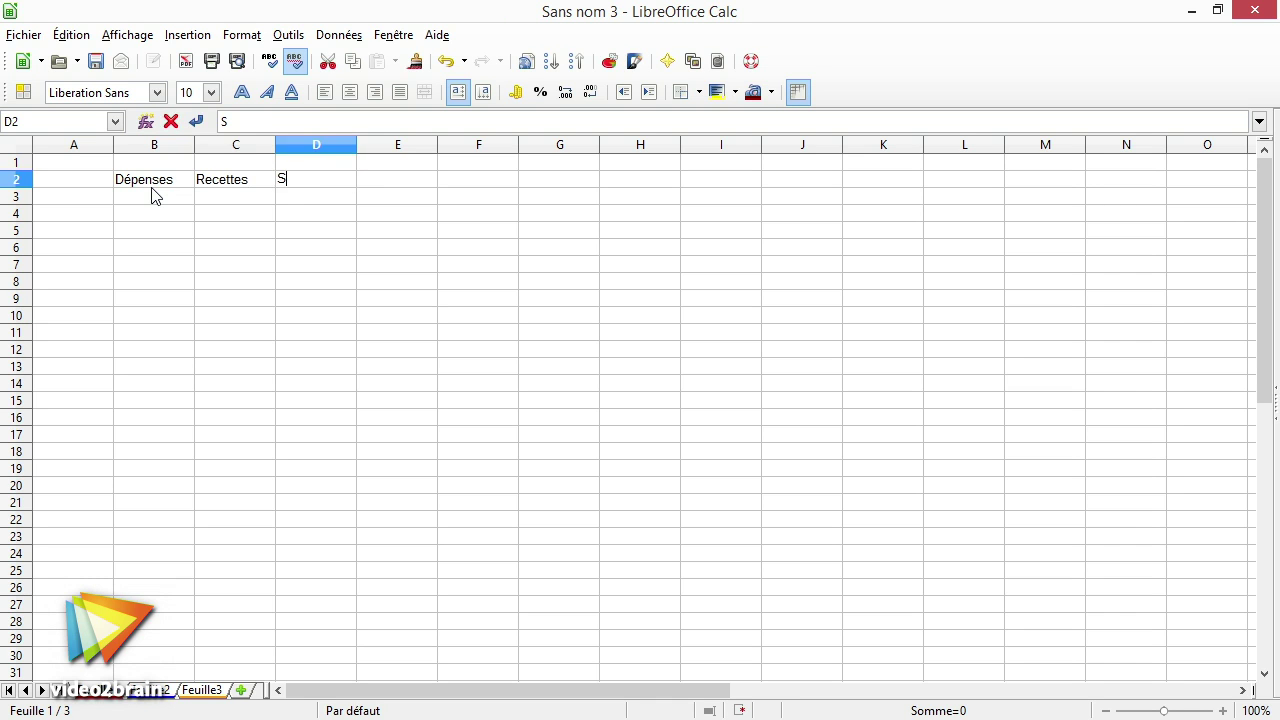
text(olde)
Enter the row labels Logement, EDF, Eau, Nourriture and Transport in cells A3 to A7
click(104, 197)
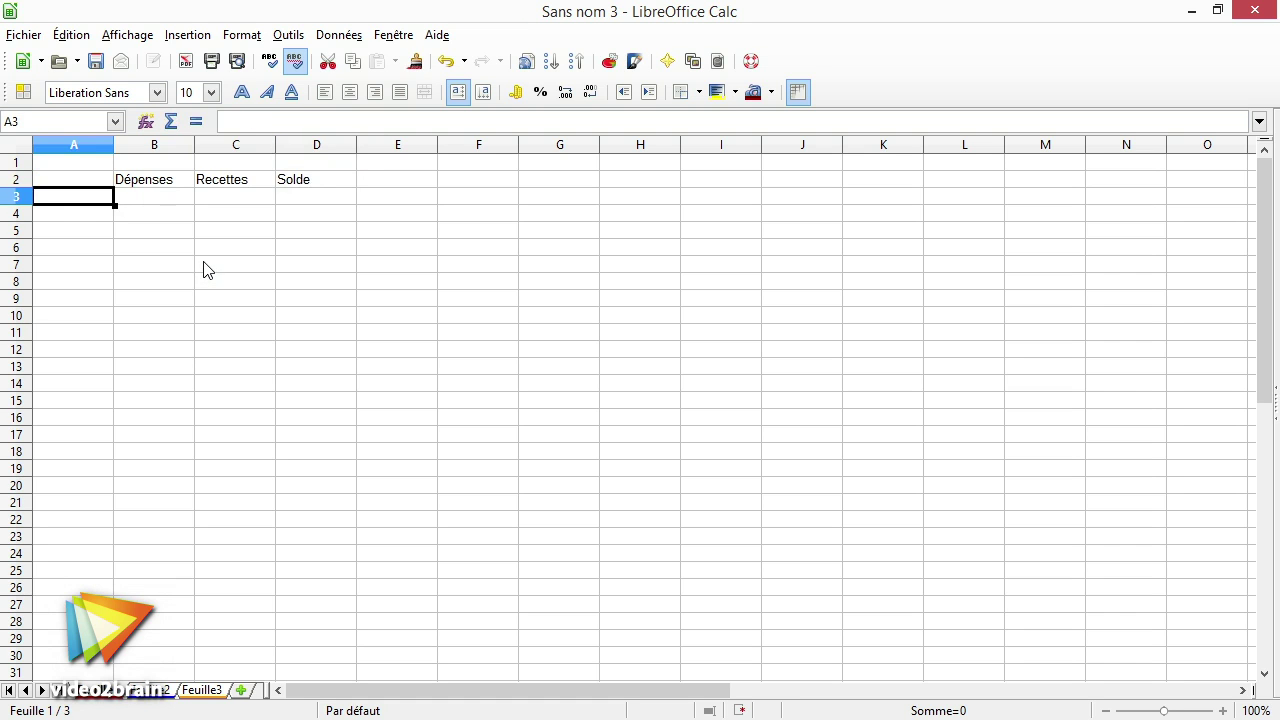
text(Loge)
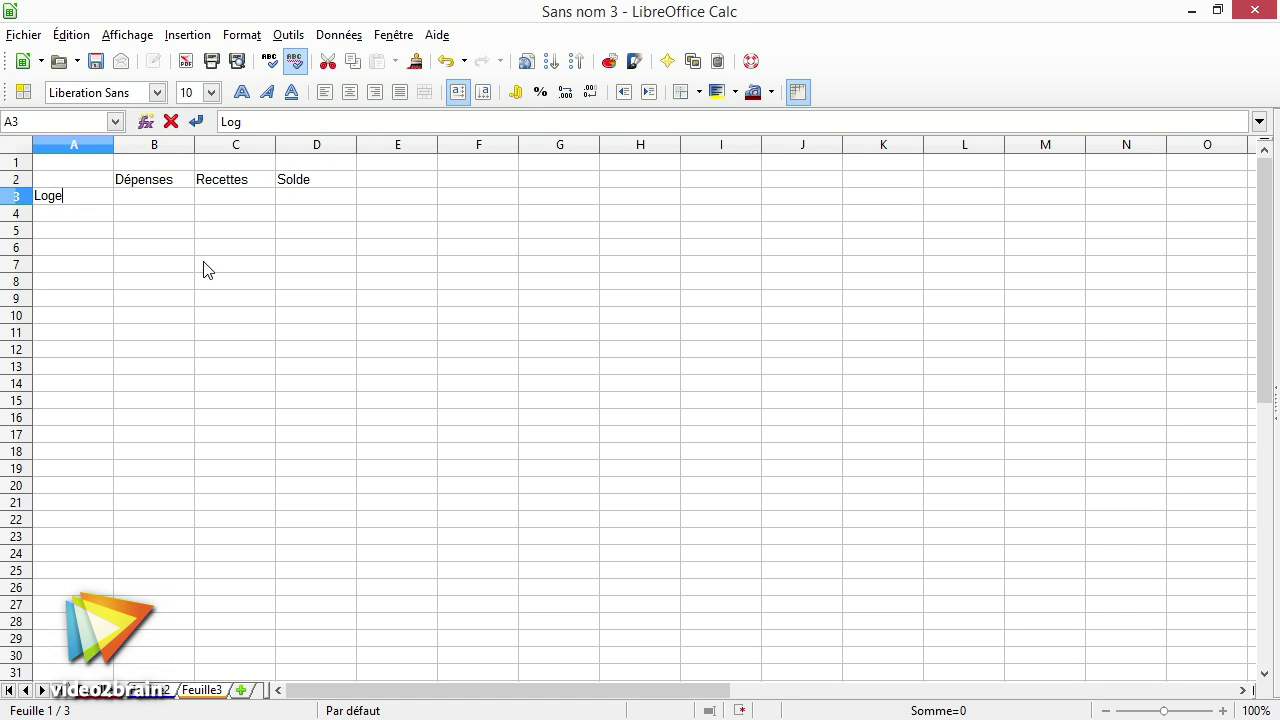
text(ment)
key(Return)
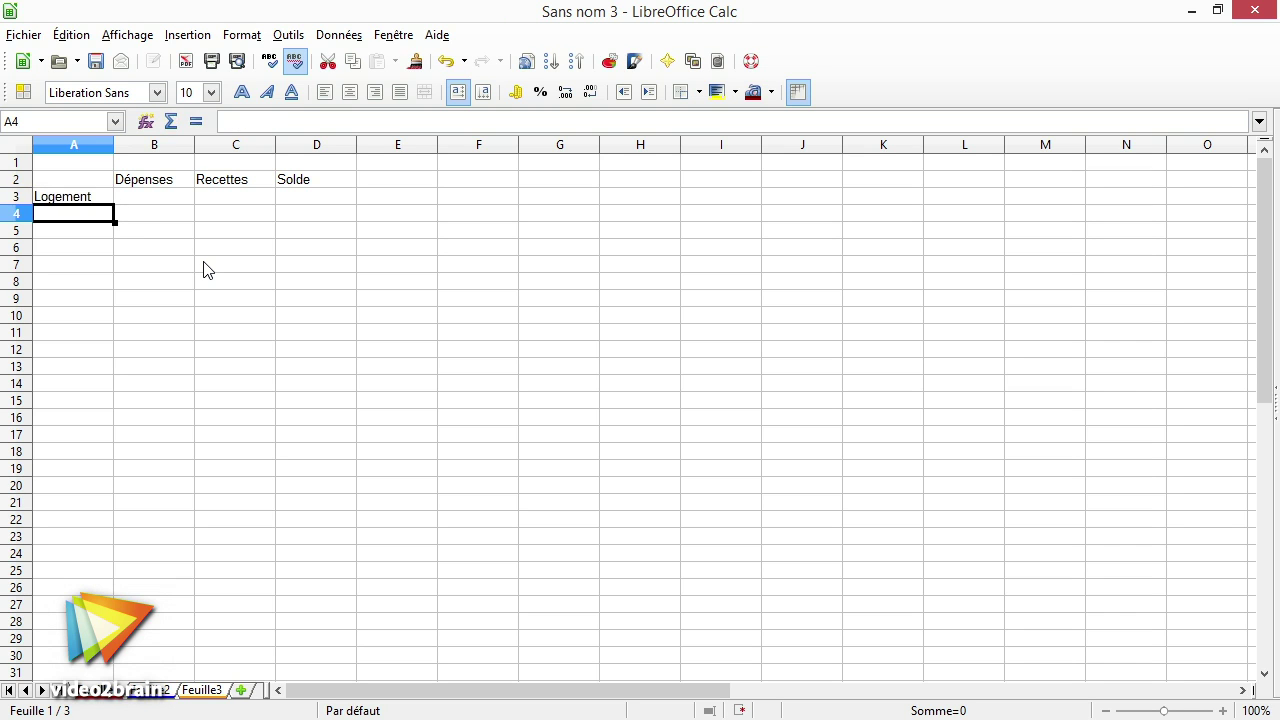
text(EDF)
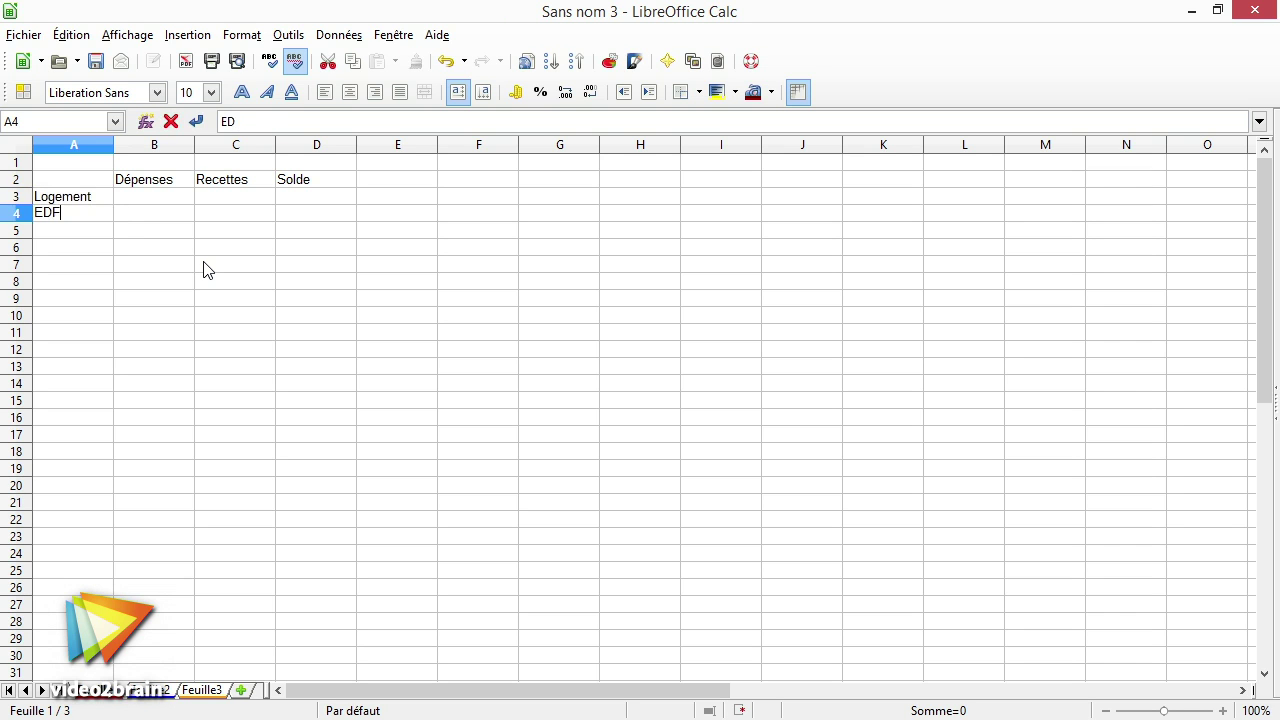
key(Return)
text(Eau)
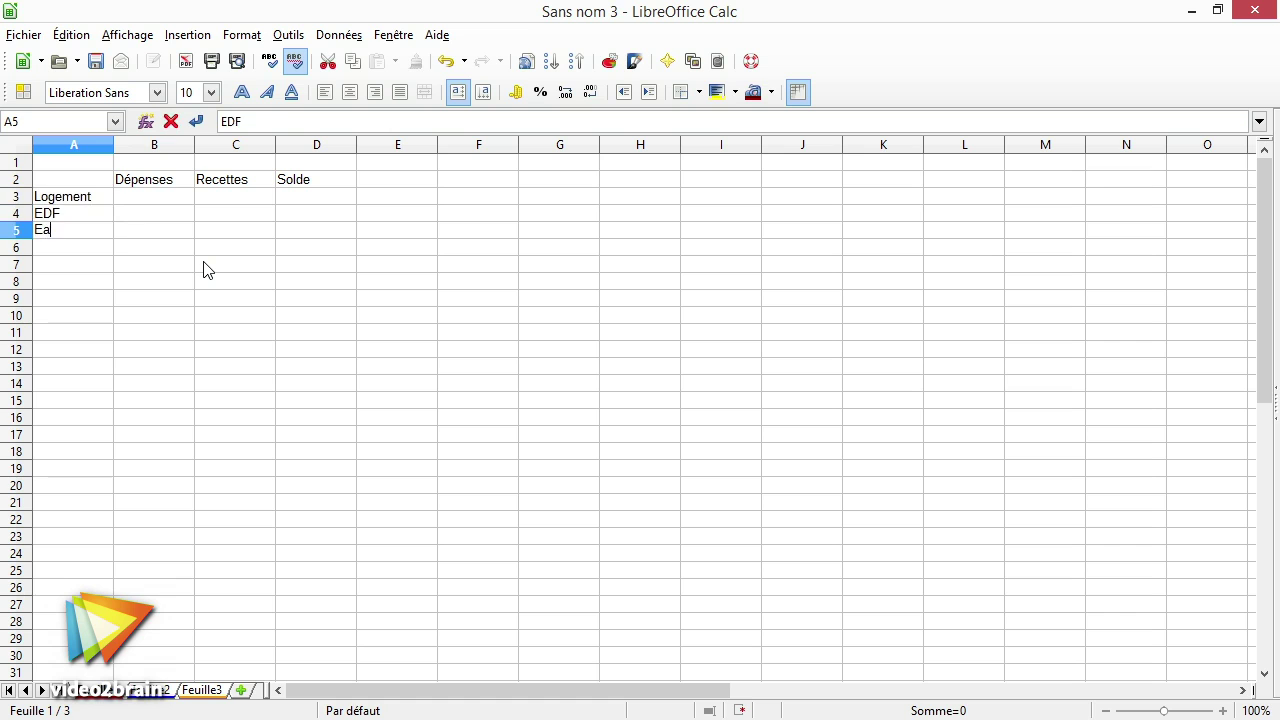
key(Return)
text(Nourriture)
key(Return)
text(Transport)
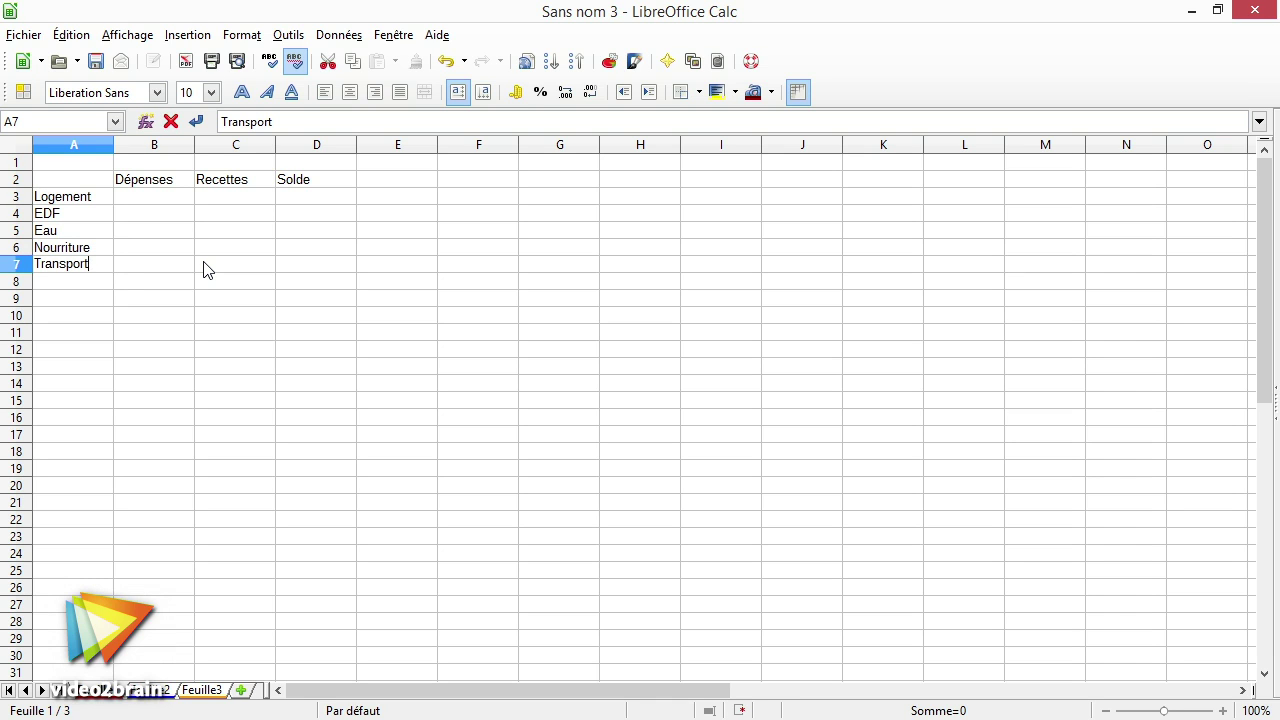
key(Return)
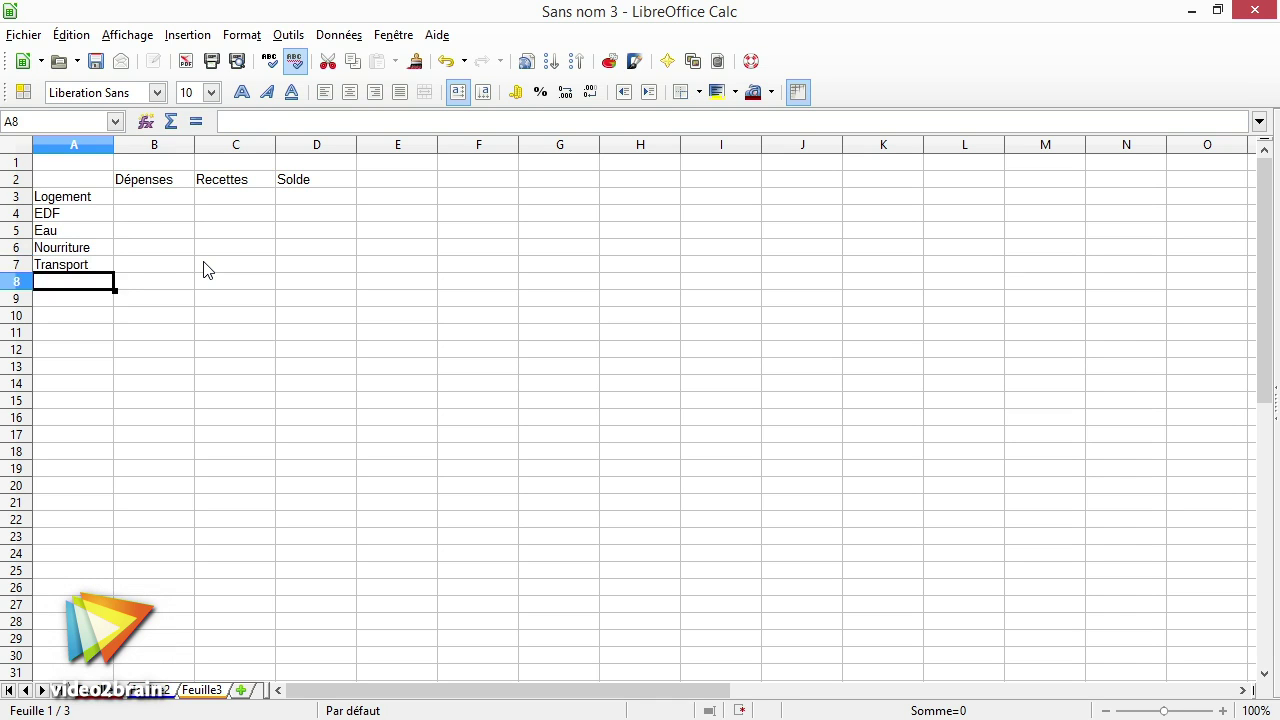
Apply borders around and between all cells of the table A2:D7, then deselect the range
drag(69, 182, 287, 268)
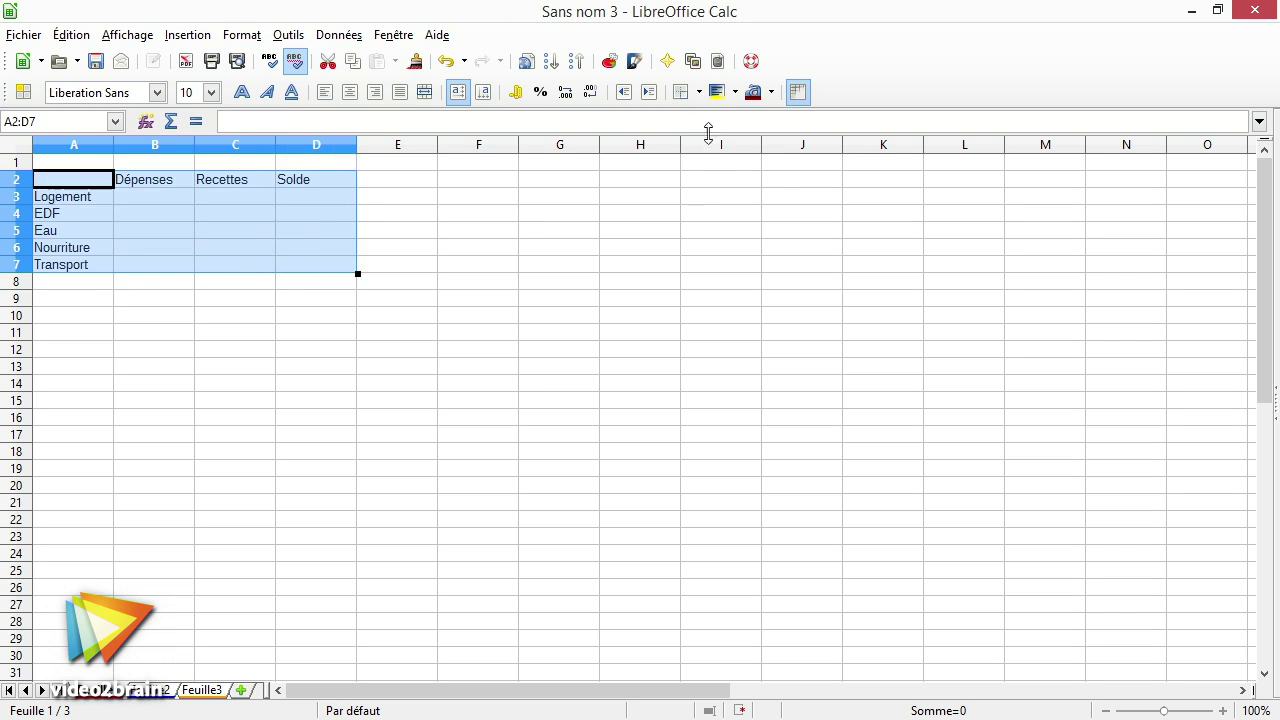
click(699, 92)
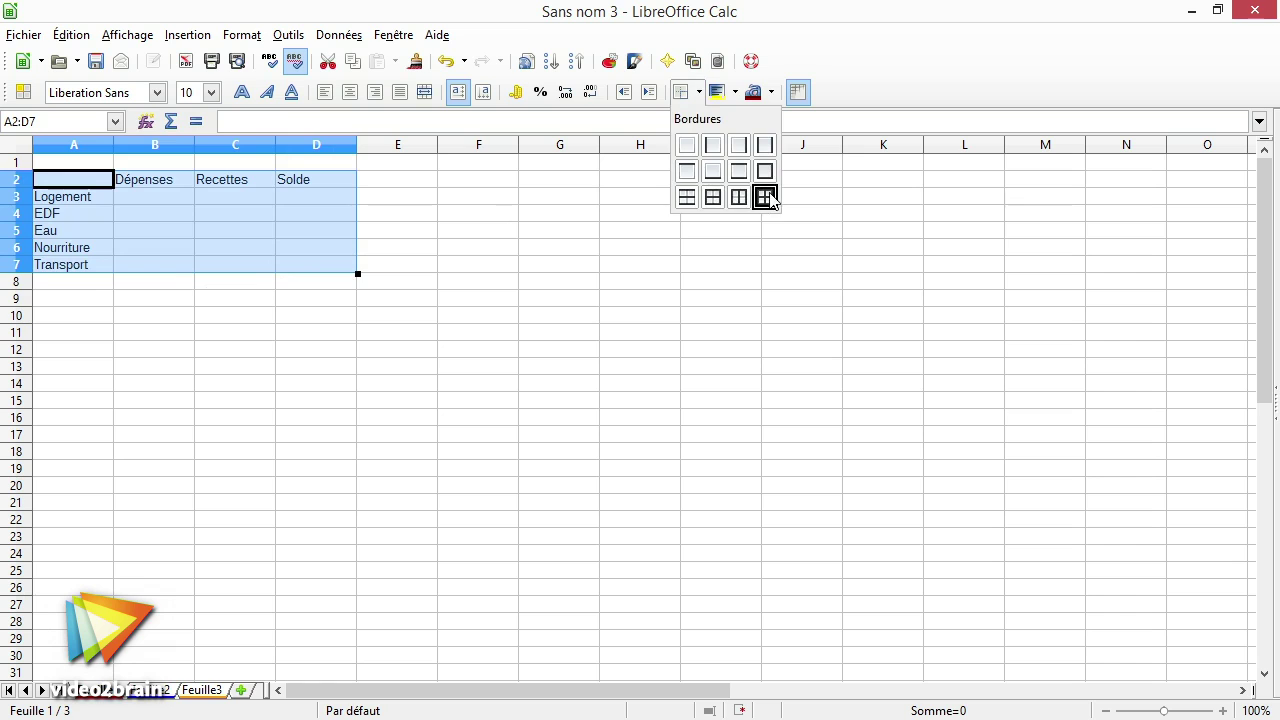
click(765, 197)
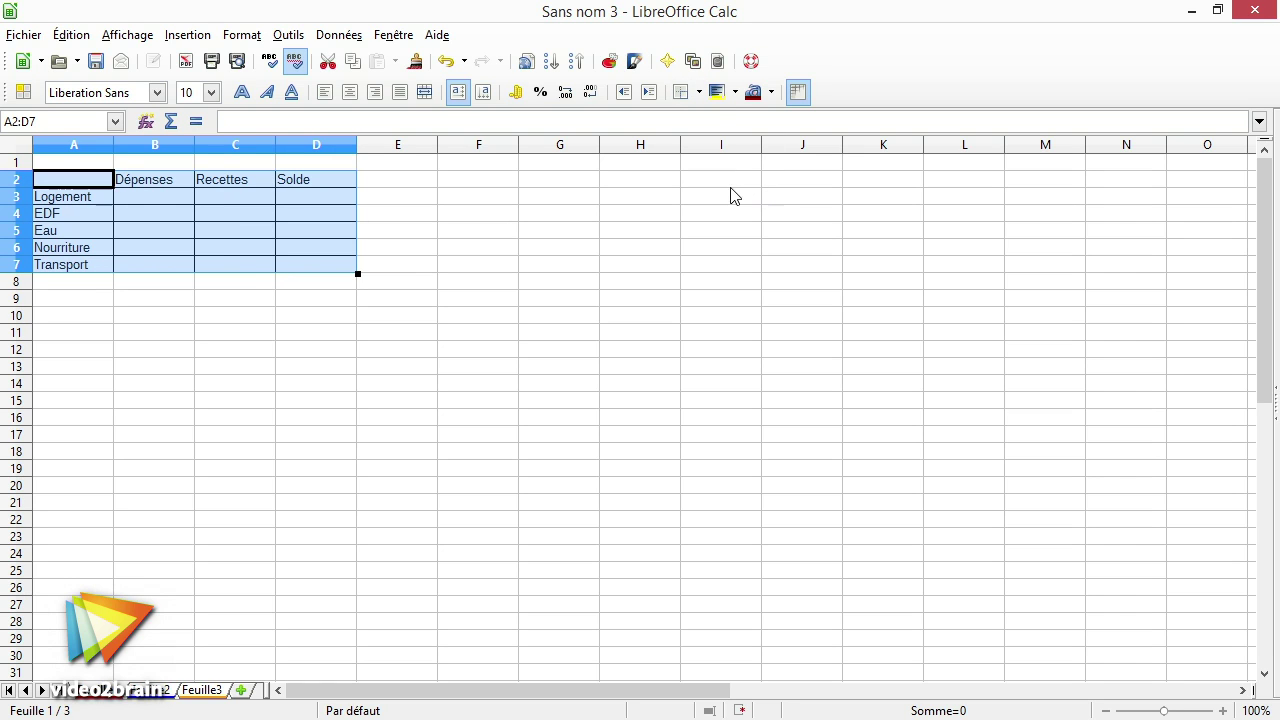
click(565, 315)
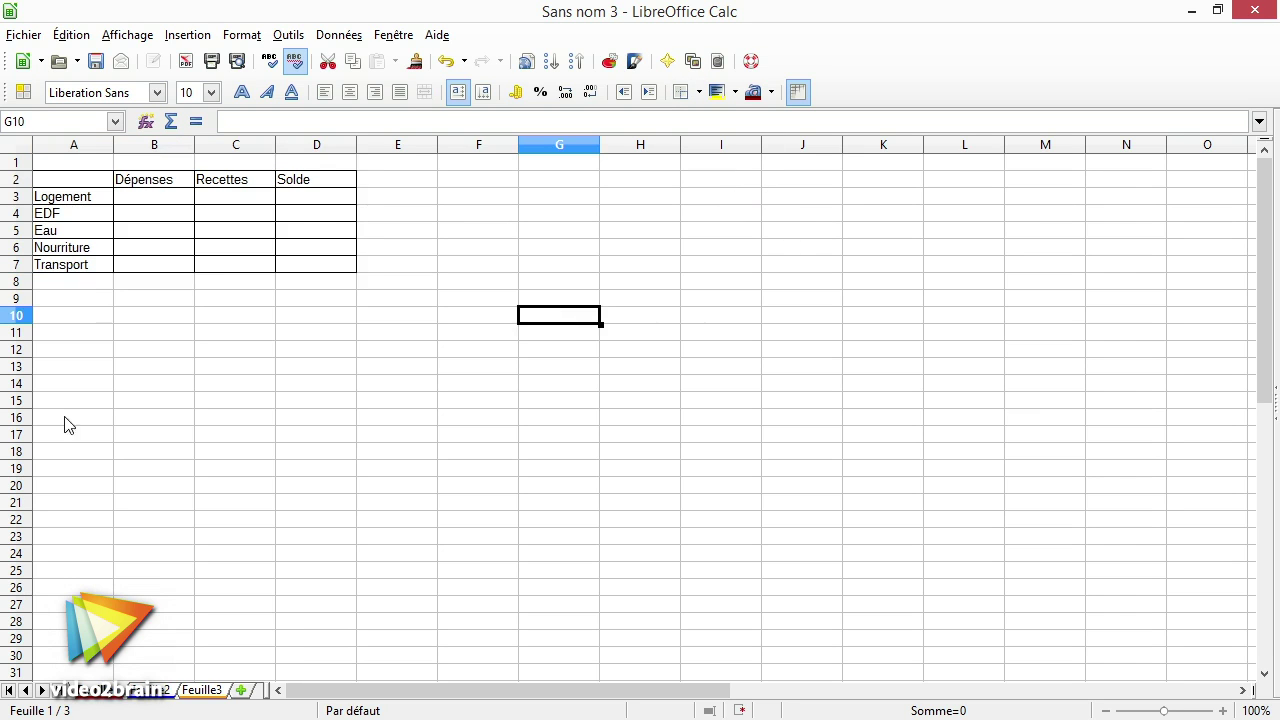
click(147, 304)
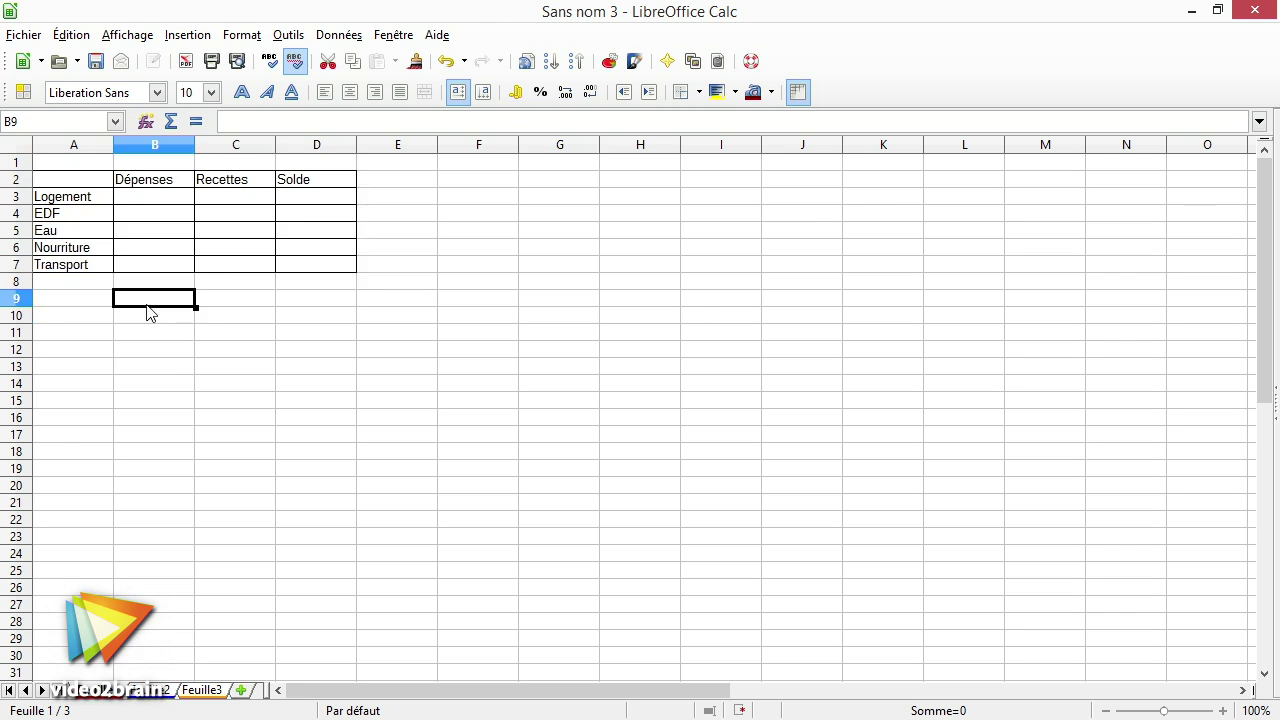
Look through Feuille2 and Feuille3 to check whether they contain the same table as Feuille1
click(158, 692)
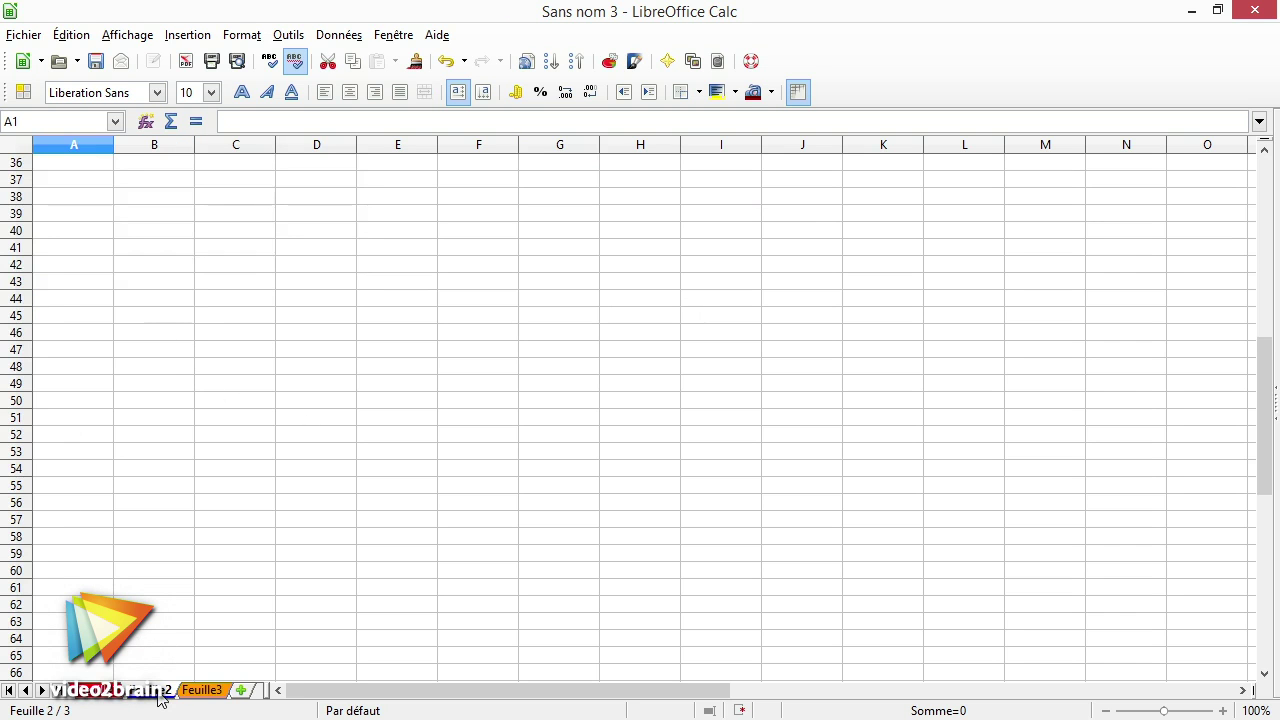
drag(85, 691, 163, 697)
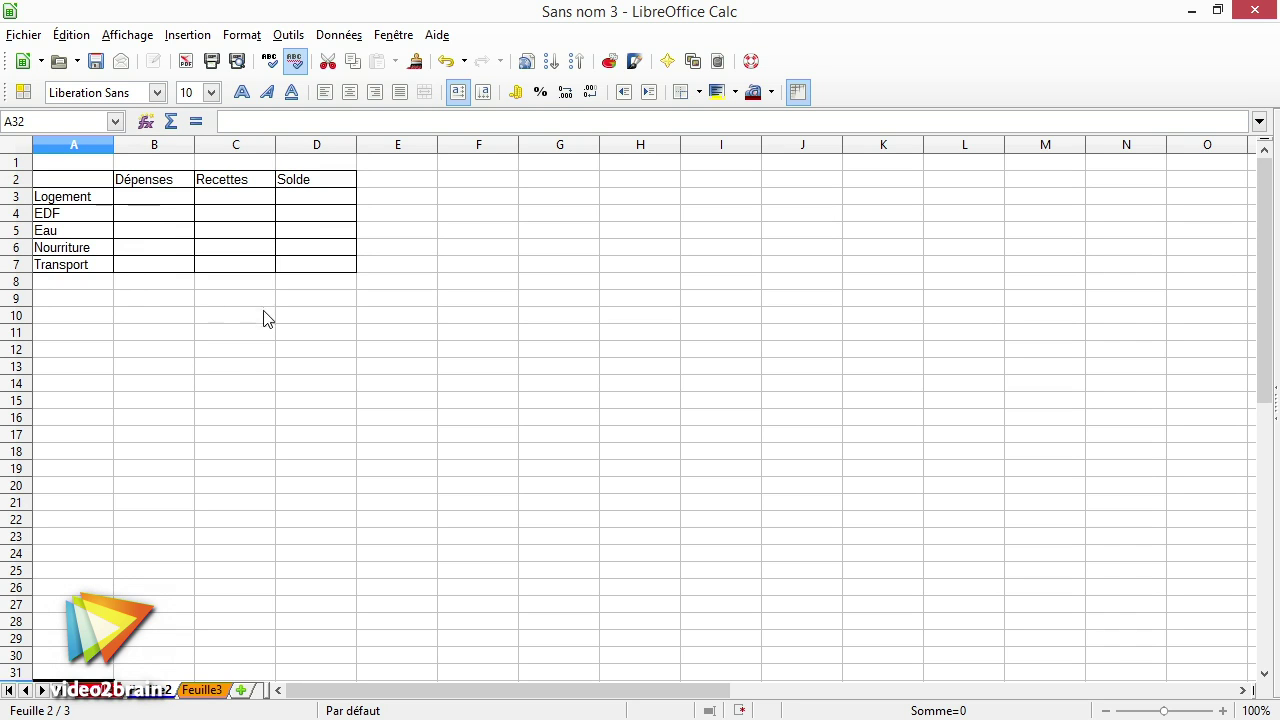
click(217, 690)
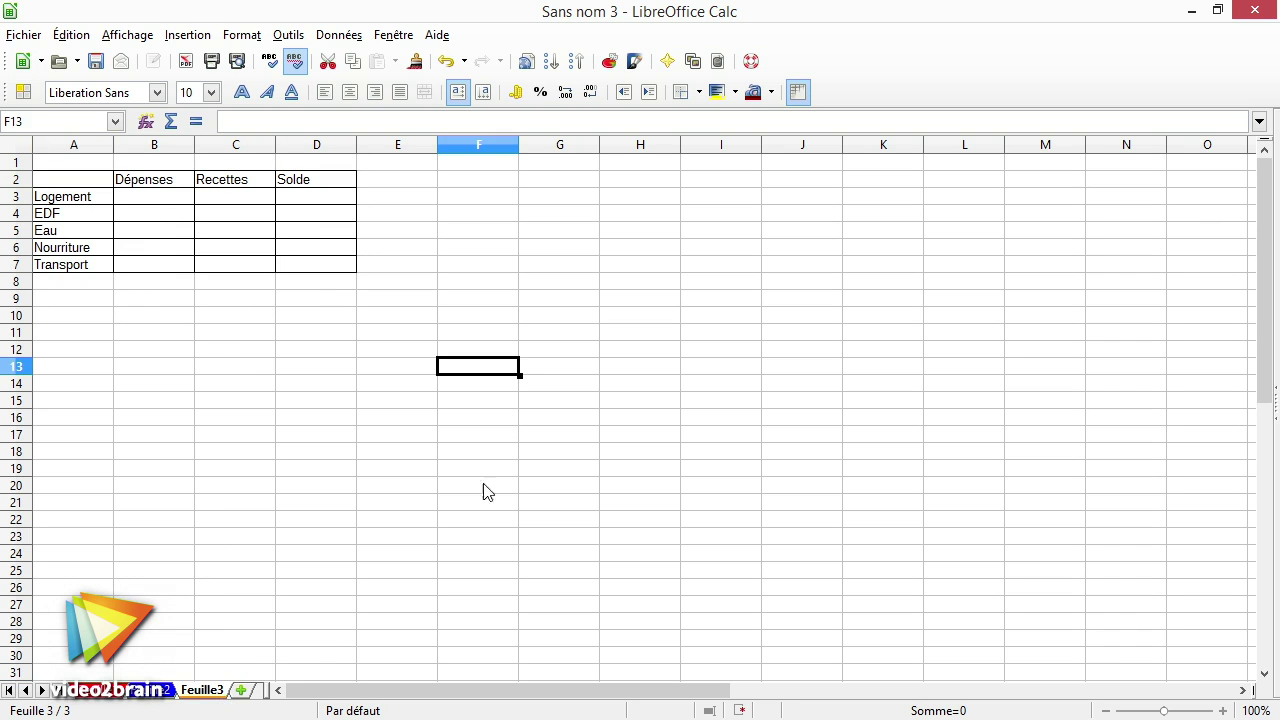